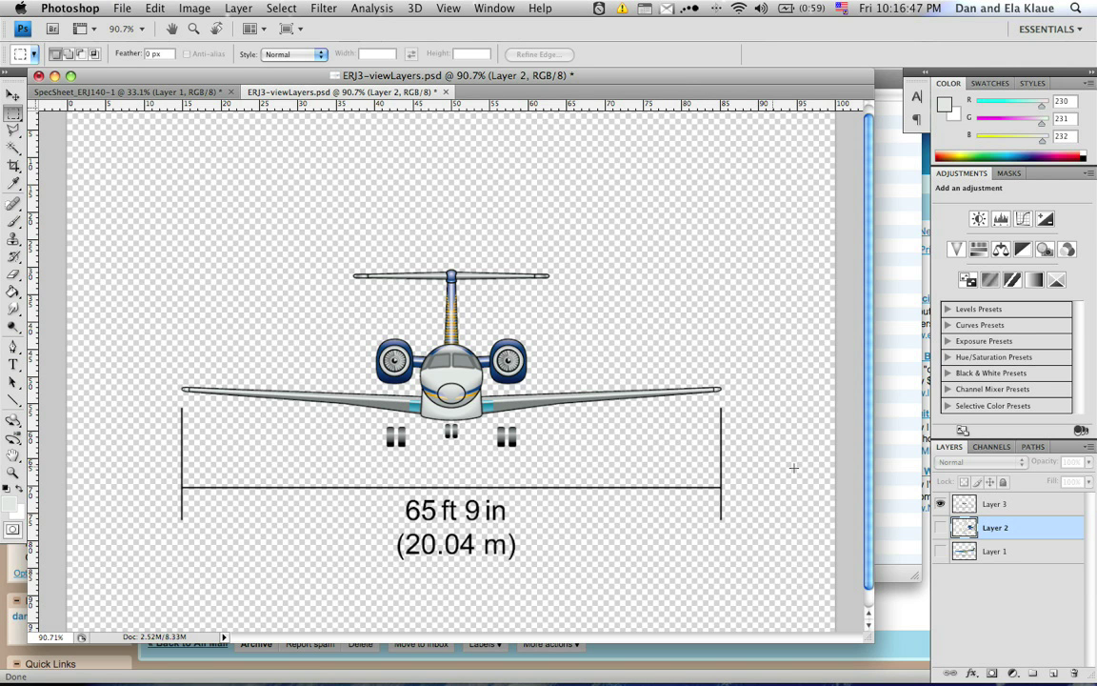
Hide the front and top view layers so only the ERJ140 side view shows, then switch to Plane-Maker
{"action": "left_click", "coordinate": [941, 526]}
{"action": "left_click", "coordinate": [941, 504]}
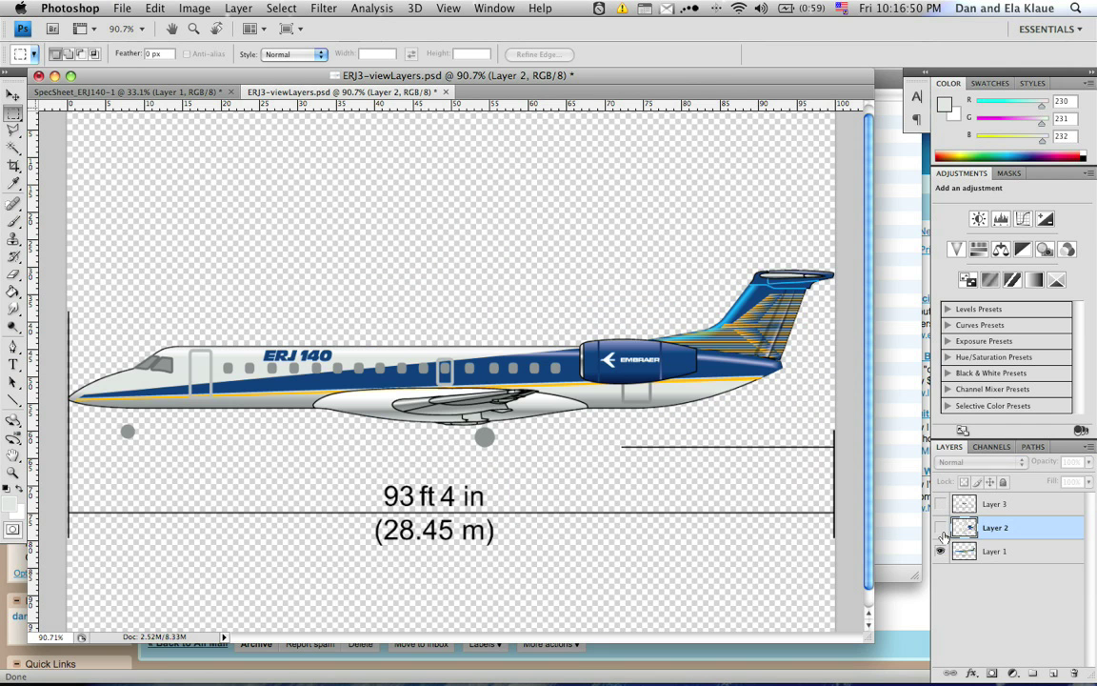
{"action": "left_click", "coordinate": [941, 527]}
{"action": "left_click", "coordinate": [941, 551]}
{"action": "mouse_move", "coordinate": [691, 674]}
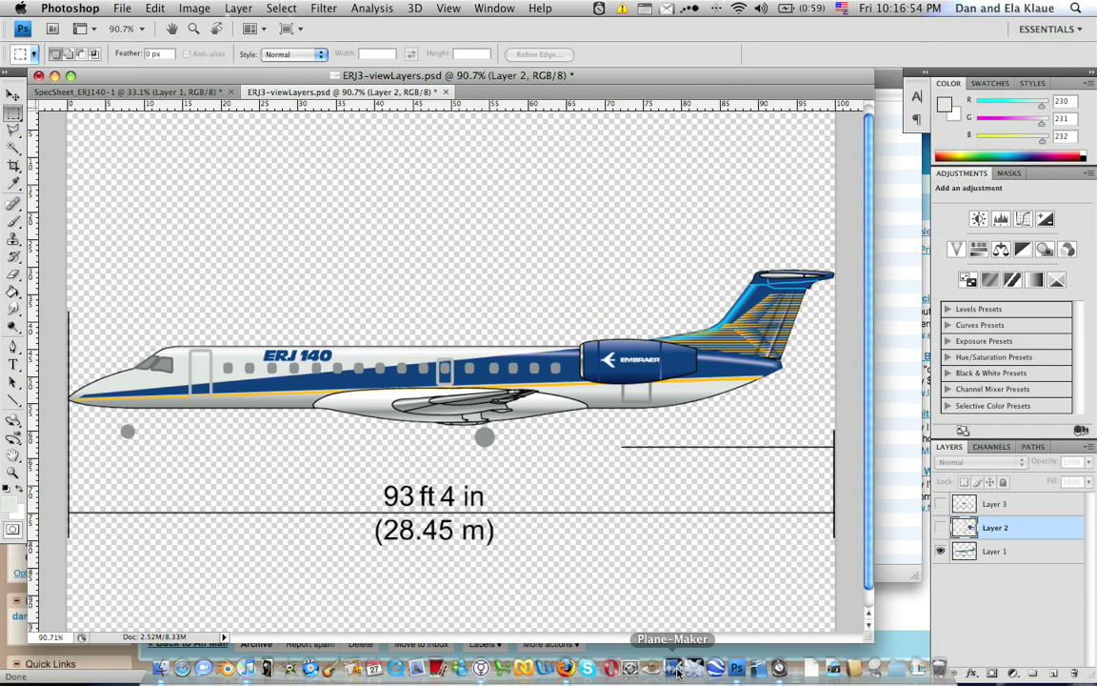
{"action": "left_click", "coordinate": [675, 670]}
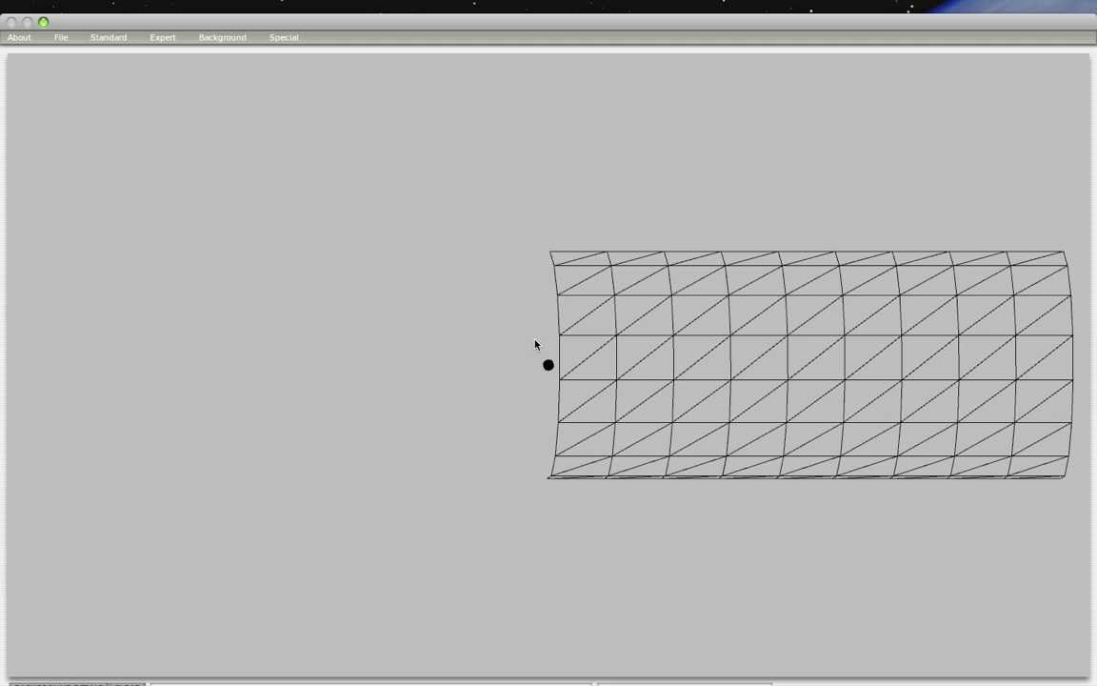
Save the aircraft file into the ERJ140 folder as ERJ140.acf and dismiss the Vne-of-zero warning
{"action": "left_click", "coordinate": [65, 39]}
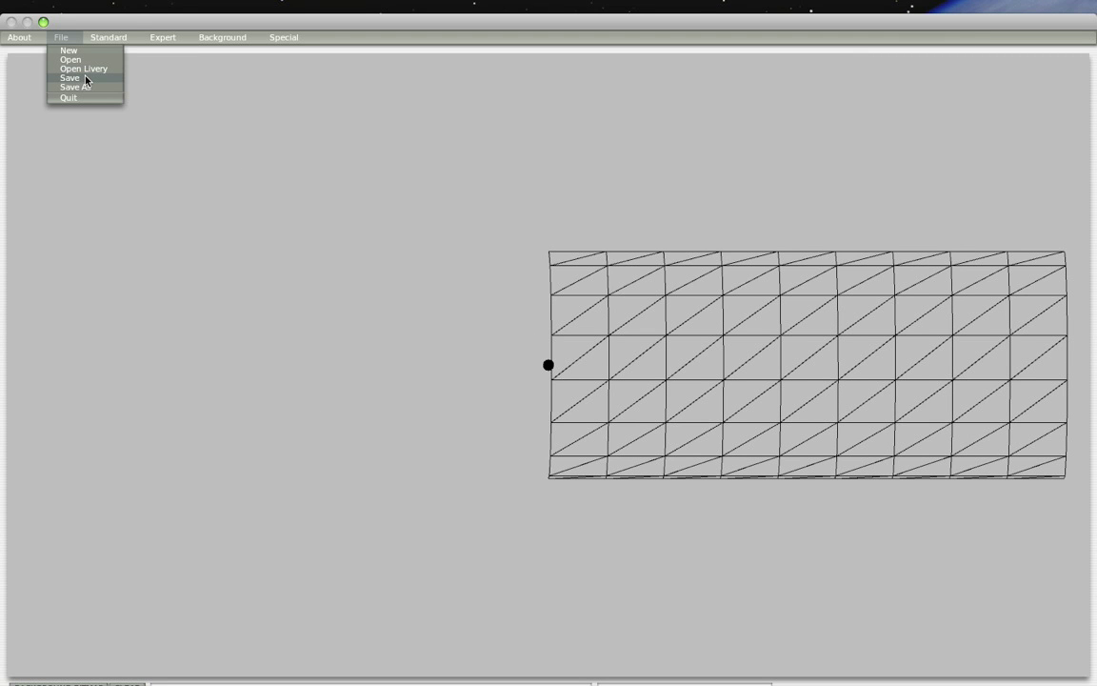
{"action": "left_click", "coordinate": [84, 82]}
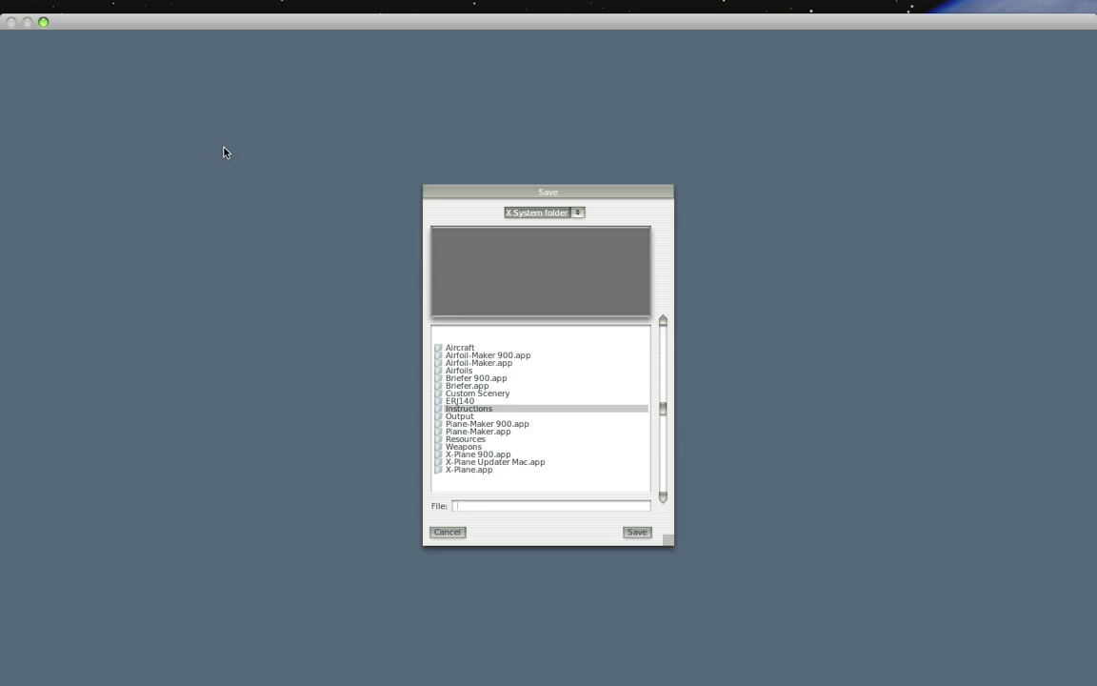
{"action": "left_click", "coordinate": [466, 400]}
{"action": "double_click", "coordinate": [470, 401]}
{"action": "left_click", "coordinate": [485, 506]}
{"action": "type", "text": "ERJ140.acf"}
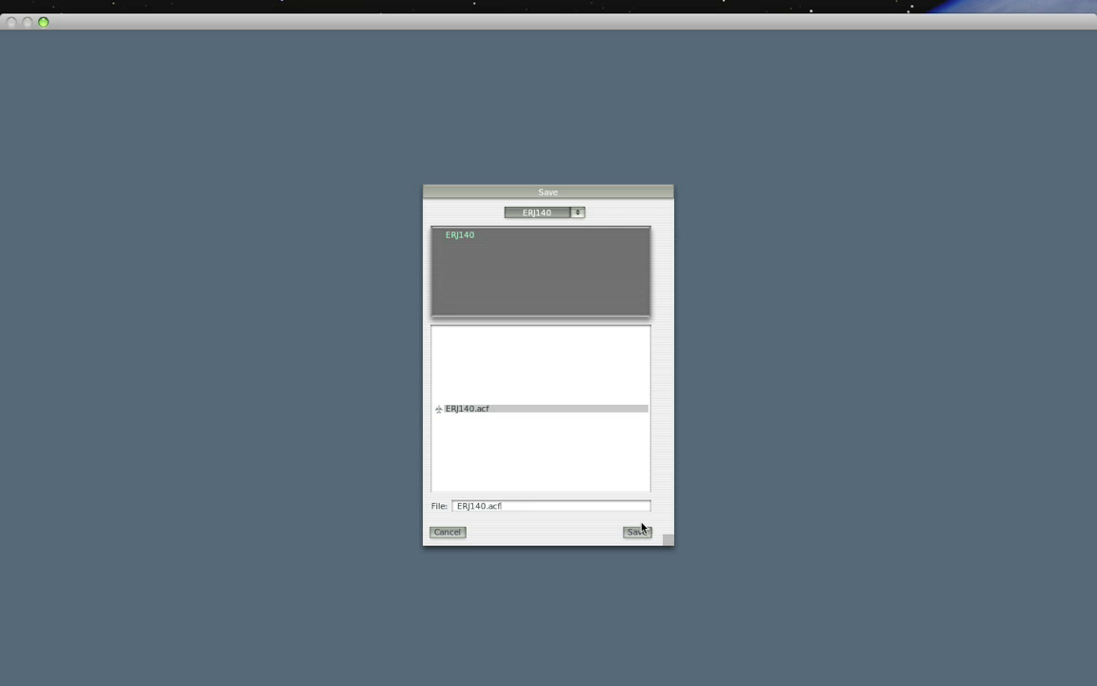
{"action": "left_click", "coordinate": [637, 532]}
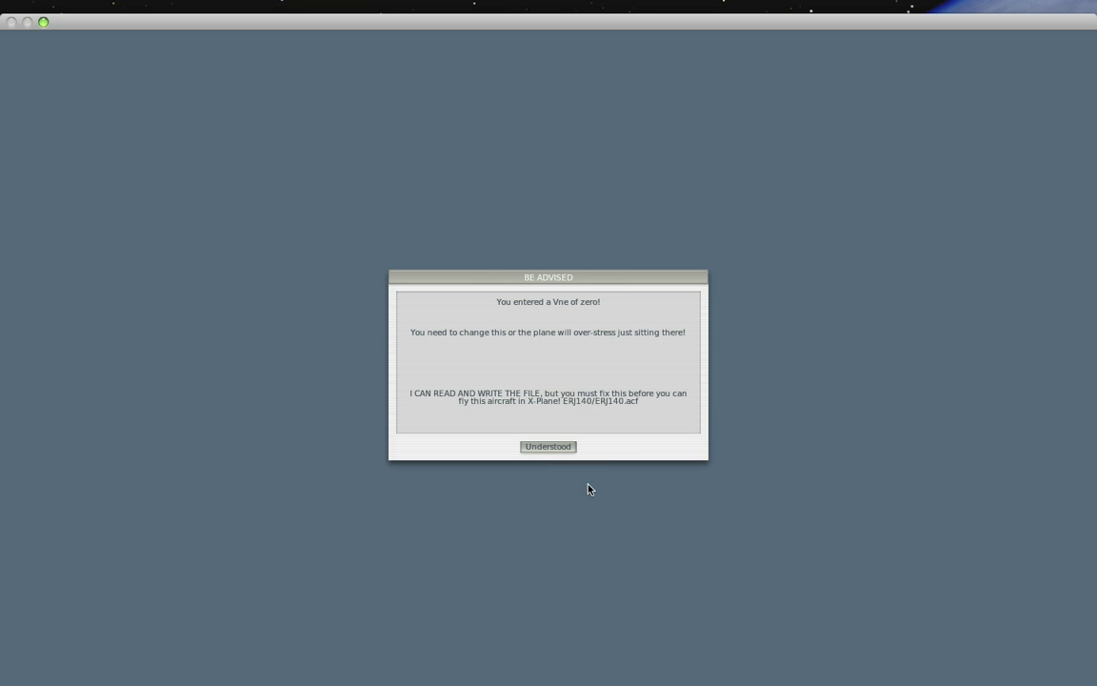
{"action": "left_click", "coordinate": [560, 449]}
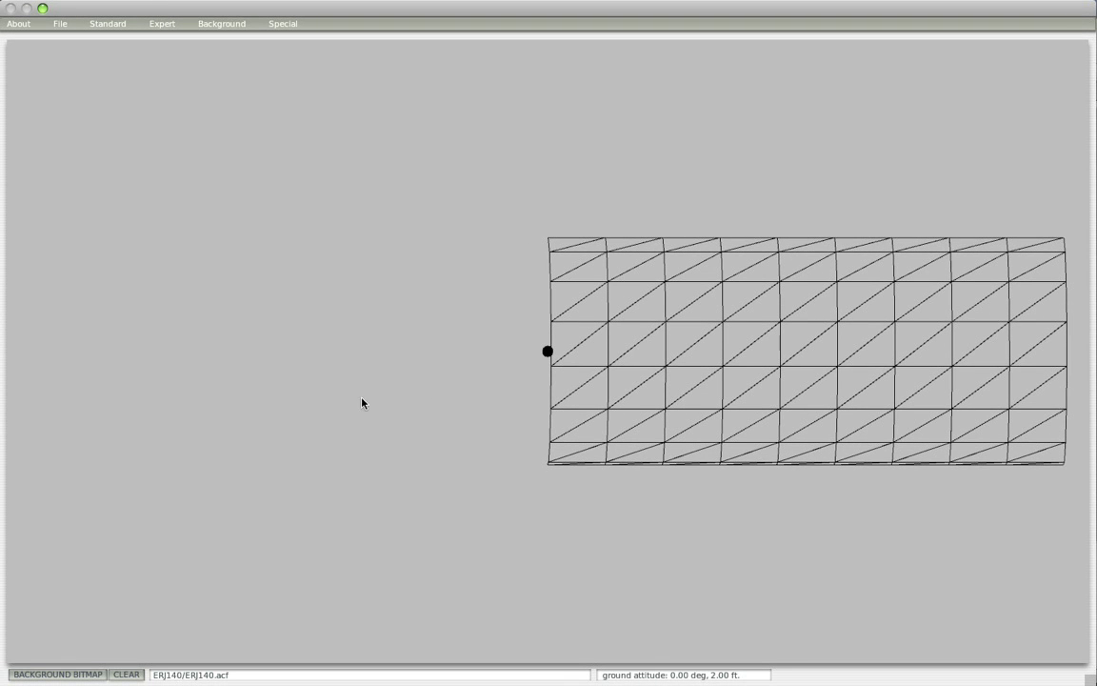
Load ERJ140Side.png from the ERJ140 folder as the background bitmap
{"action": "left_click", "coordinate": [75, 675]}
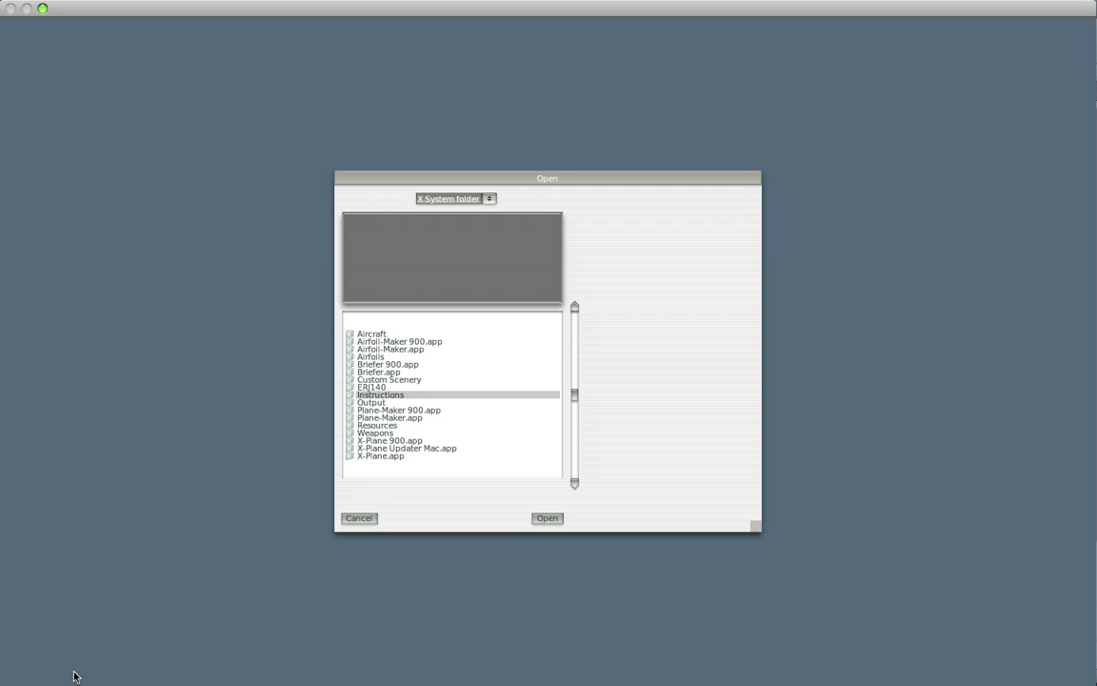
{"action": "double_click", "coordinate": [383, 387]}
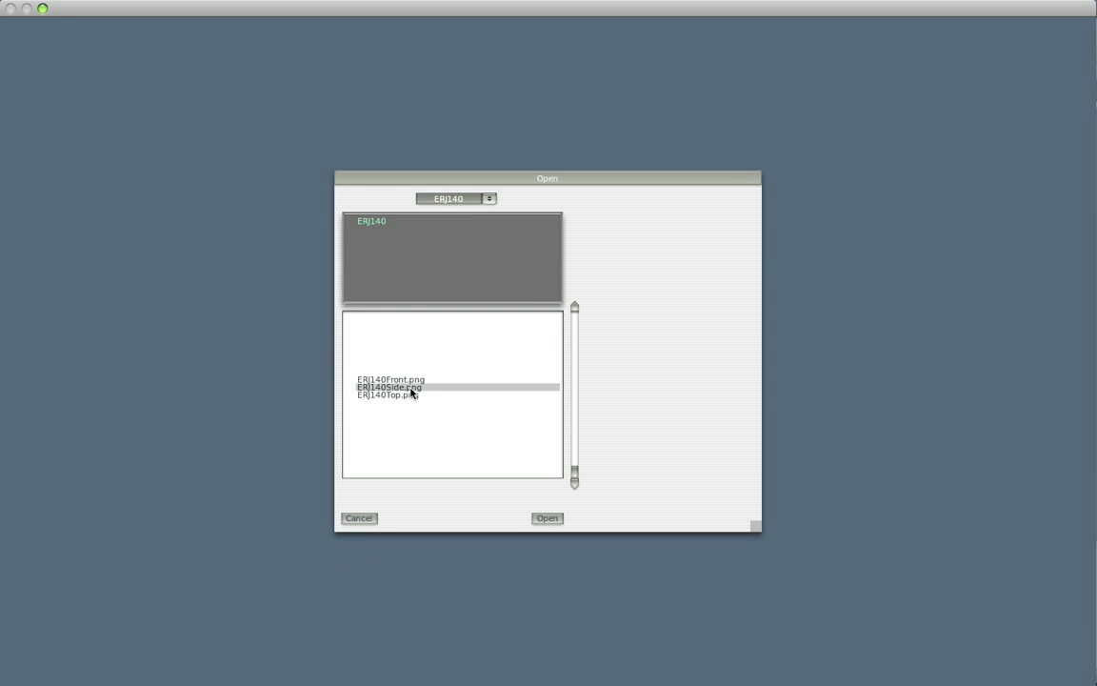
{"action": "double_click", "coordinate": [411, 389]}
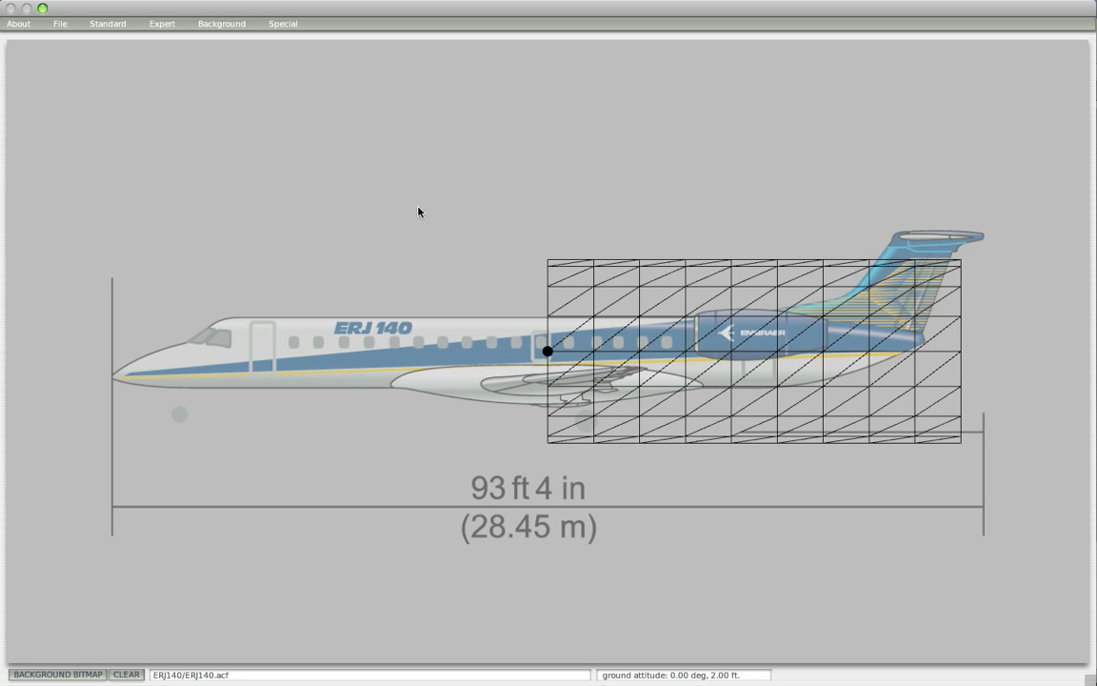
{"action": "left_click", "coordinate": [109, 24]}
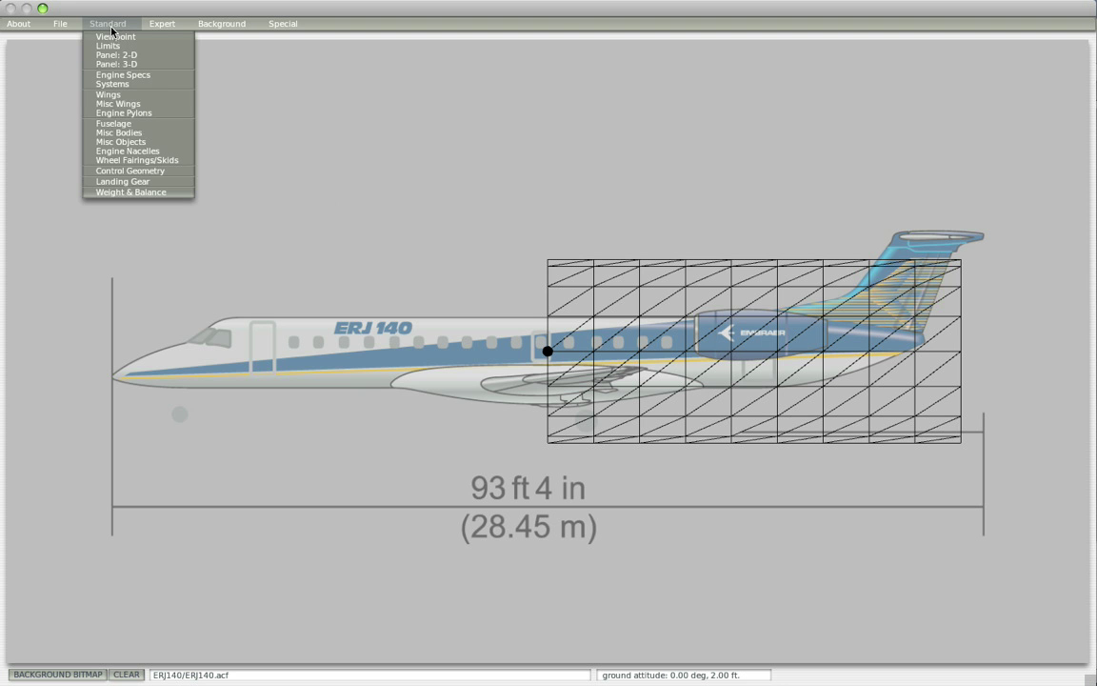
In the fuselage editor, move the first station forward to -46.30
{"action": "left_click", "coordinate": [113, 124]}
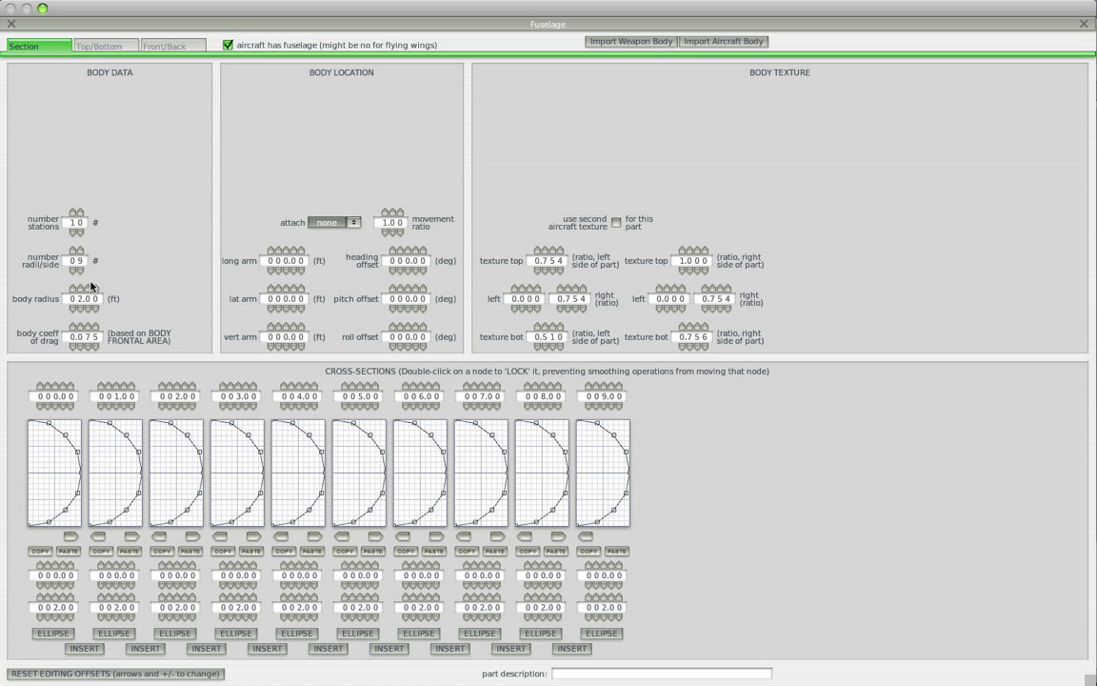
{"action": "left_click", "coordinate": [12, 24]}
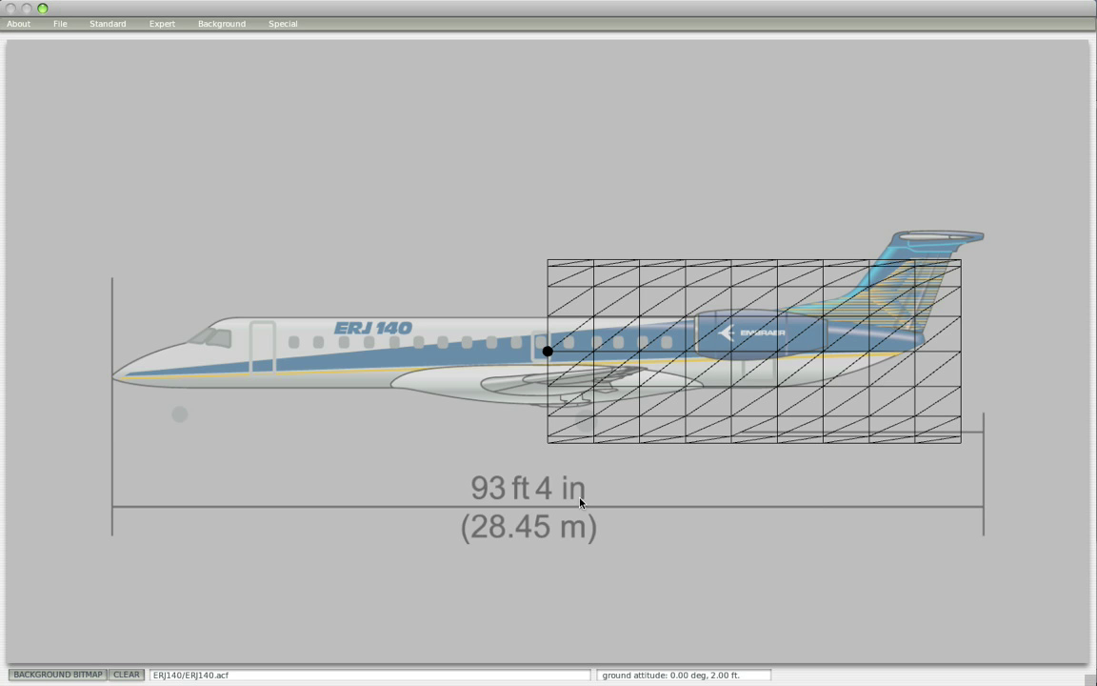
{"action": "left_click", "coordinate": [106, 24]}
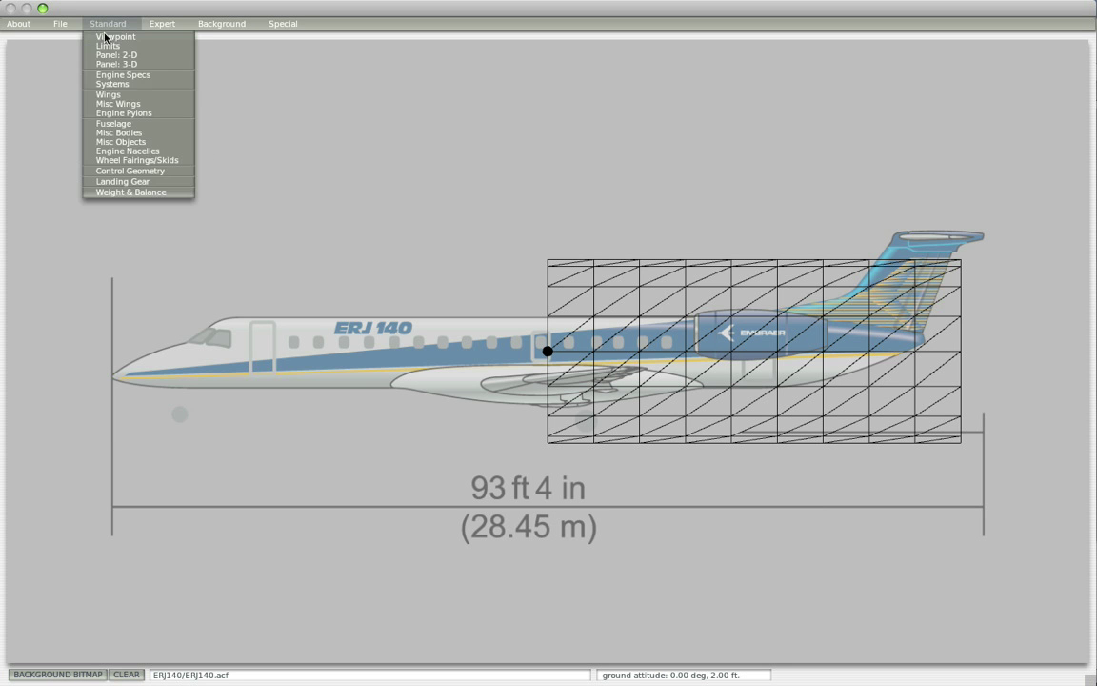
{"action": "left_click", "coordinate": [113, 124]}
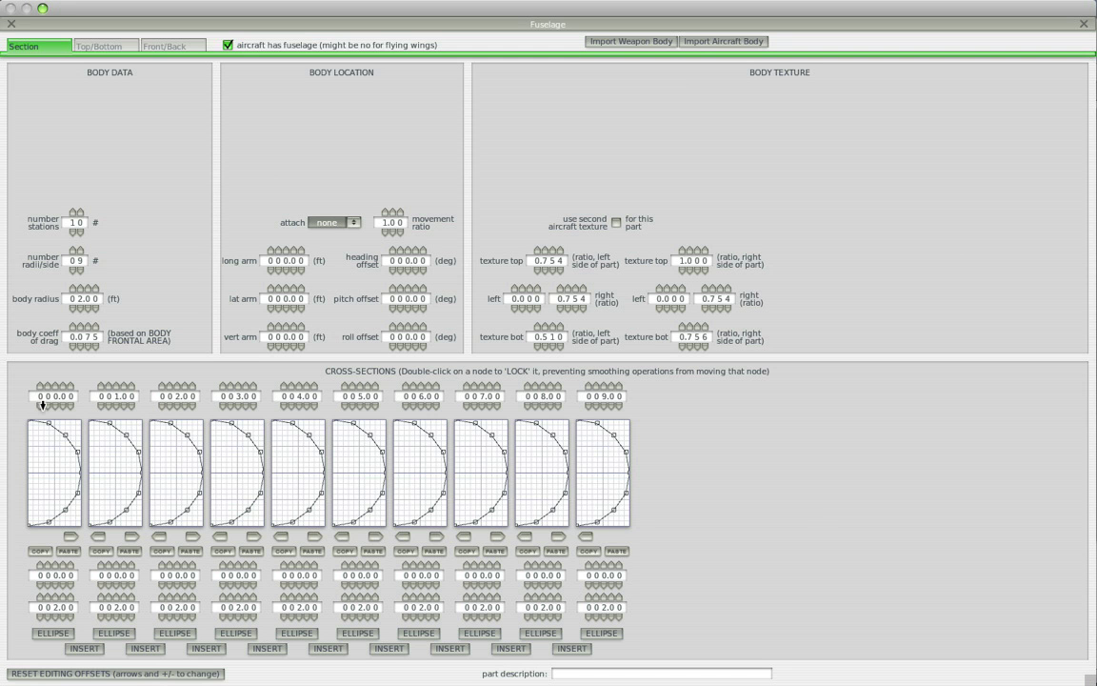
{"action": "double_click", "coordinate": [49, 404]}
{"action": "double_click", "coordinate": [53, 406]}
Raise the station count to 13 and set the last station to 46.20
{"action": "left_click", "coordinate": [77, 212]}
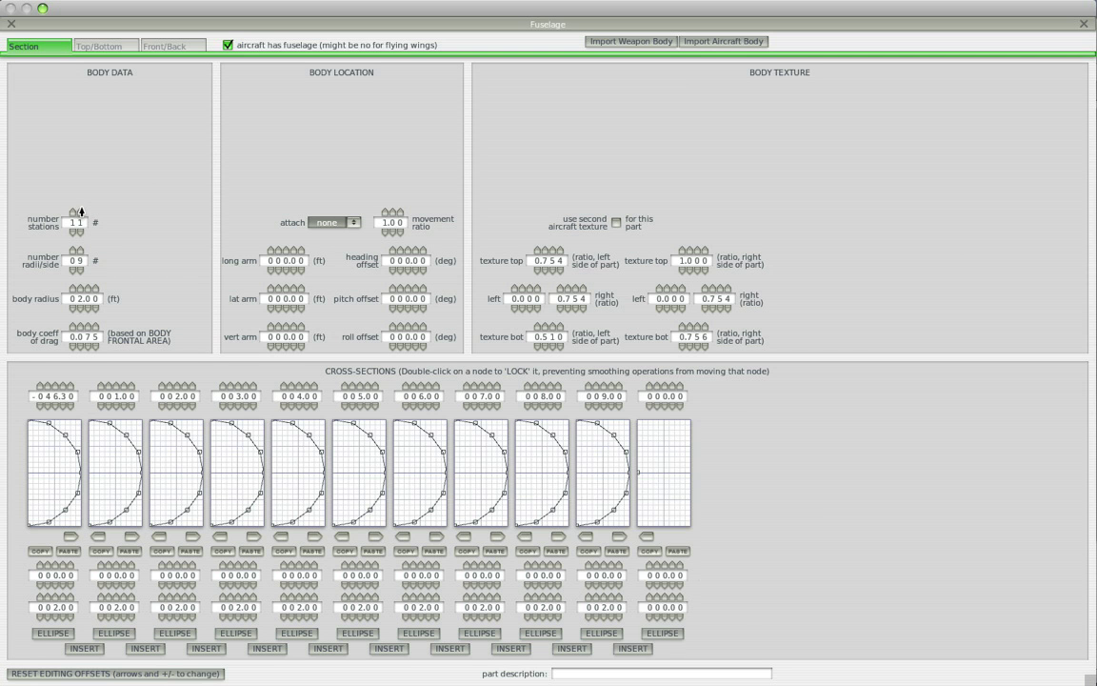
{"action": "left_click", "coordinate": [76, 211]}
{"action": "left_click", "coordinate": [76, 211]}
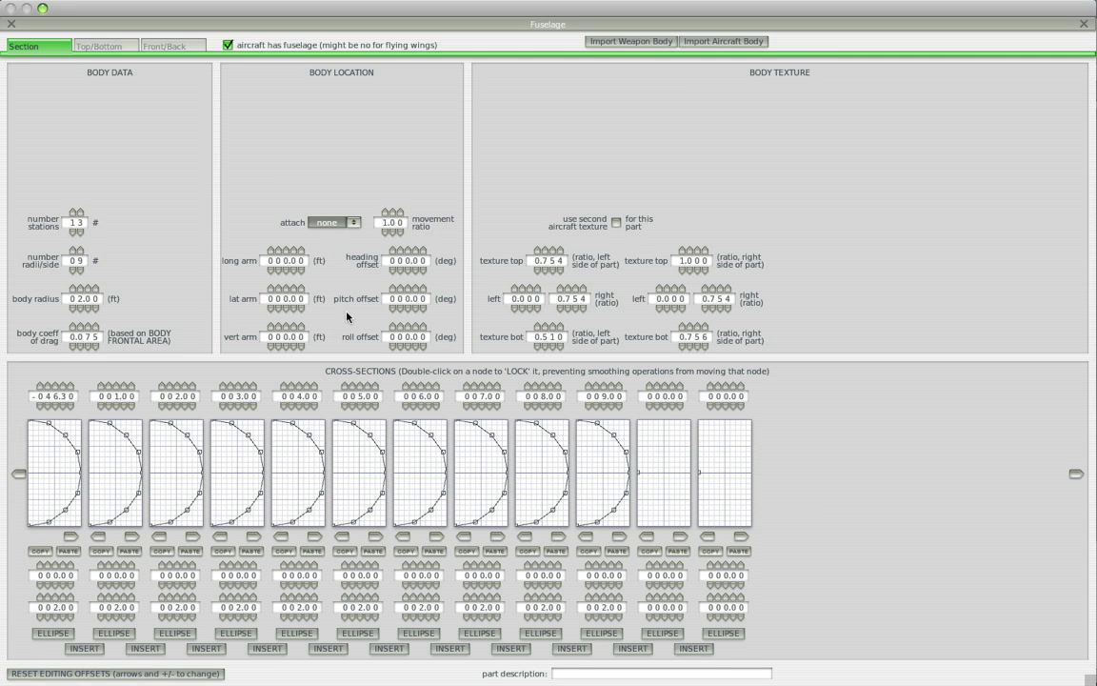
{"action": "left_click", "coordinate": [1076, 473]}
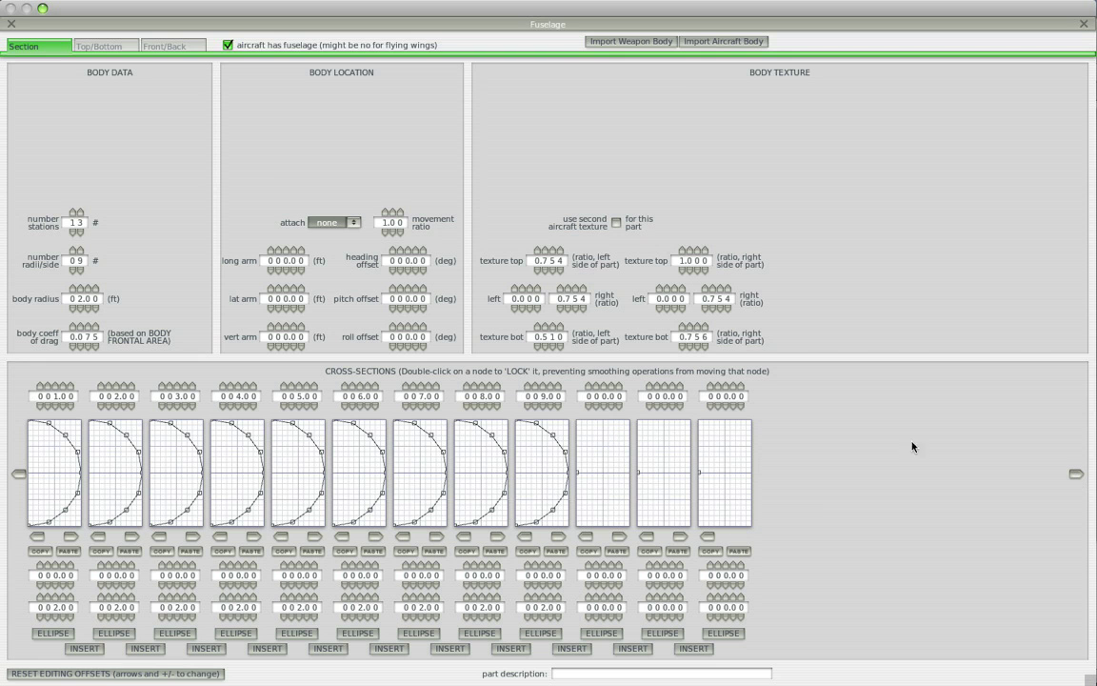
{"action": "left_click", "coordinate": [718, 384]}
{"action": "left_click", "coordinate": [725, 384]}
{"action": "left_click", "coordinate": [732, 384]}
Paste the round section shape into the 10th and 11th fuselage cross-sections
{"action": "left_click", "coordinate": [11, 23]}
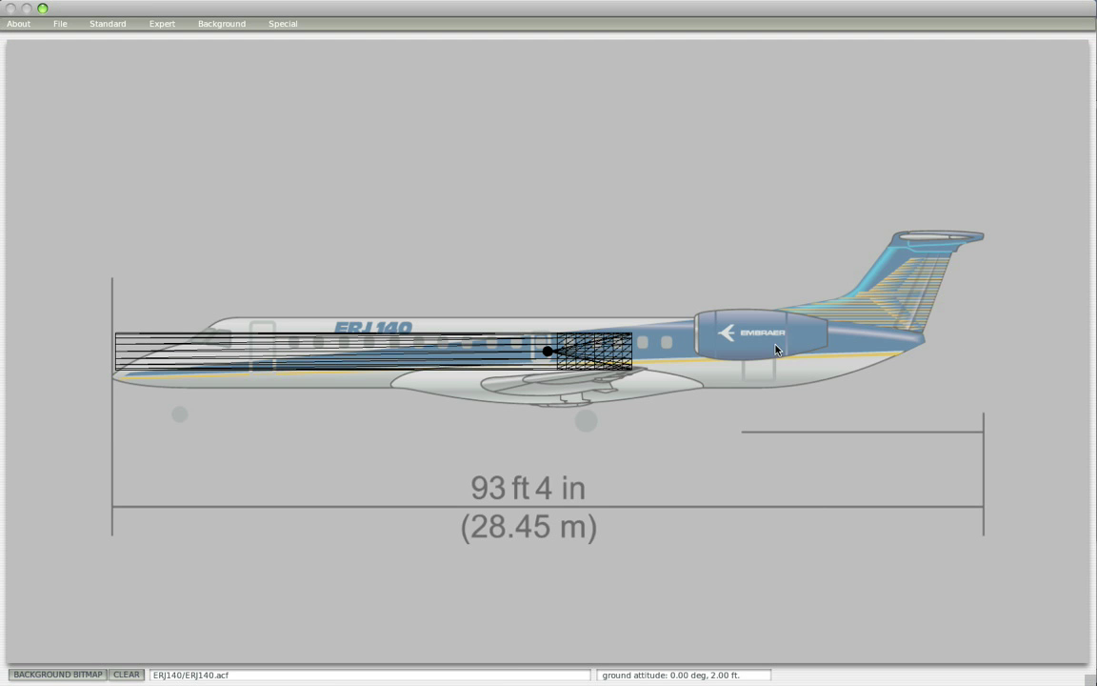
{"action": "left_click", "coordinate": [108, 23]}
{"action": "left_click", "coordinate": [124, 40]}
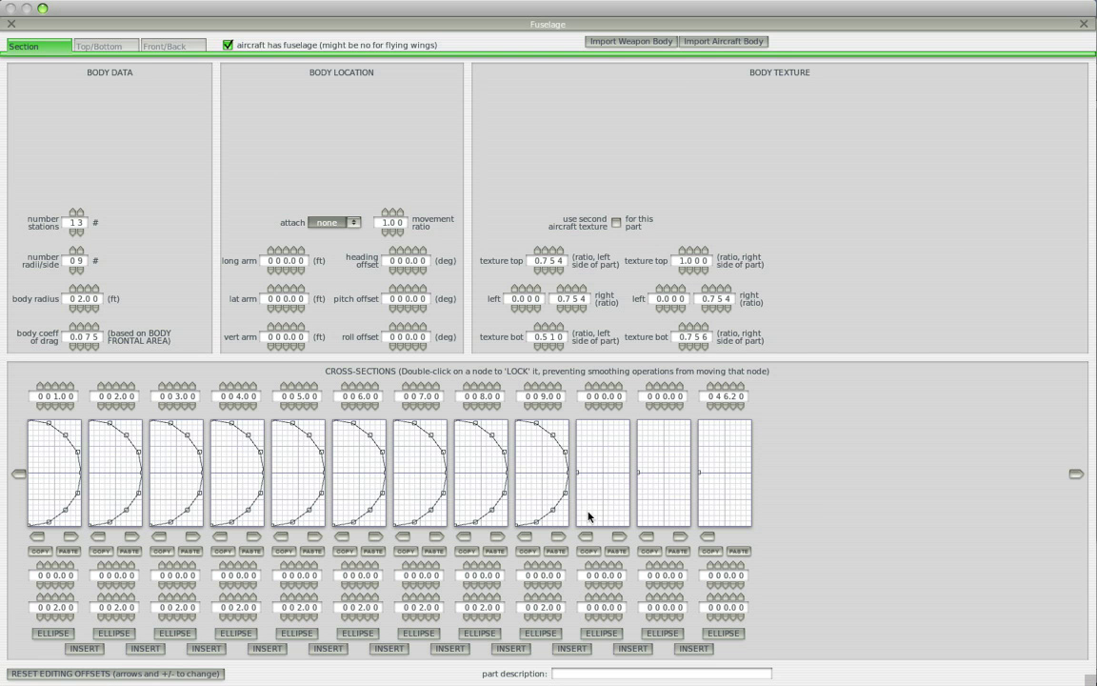
{"action": "left_click", "coordinate": [567, 537]}
{"action": "left_click", "coordinate": [621, 537]}
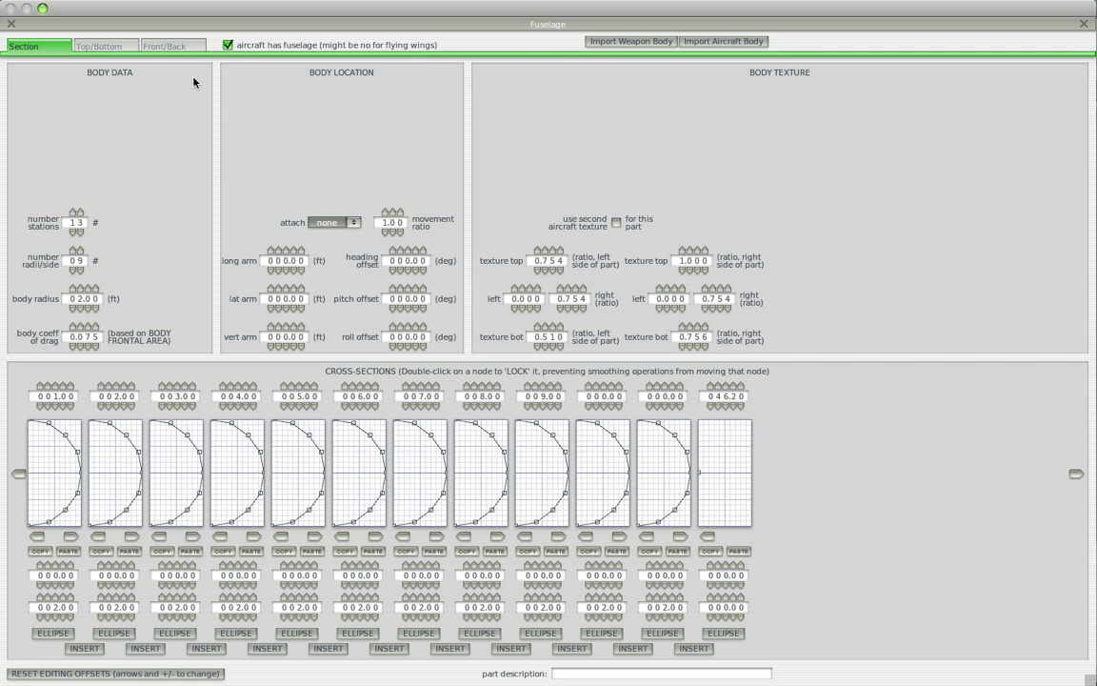
Close the fuselage editor and compare the stretched body with the side-view background
{"action": "left_click", "coordinate": [14, 23]}
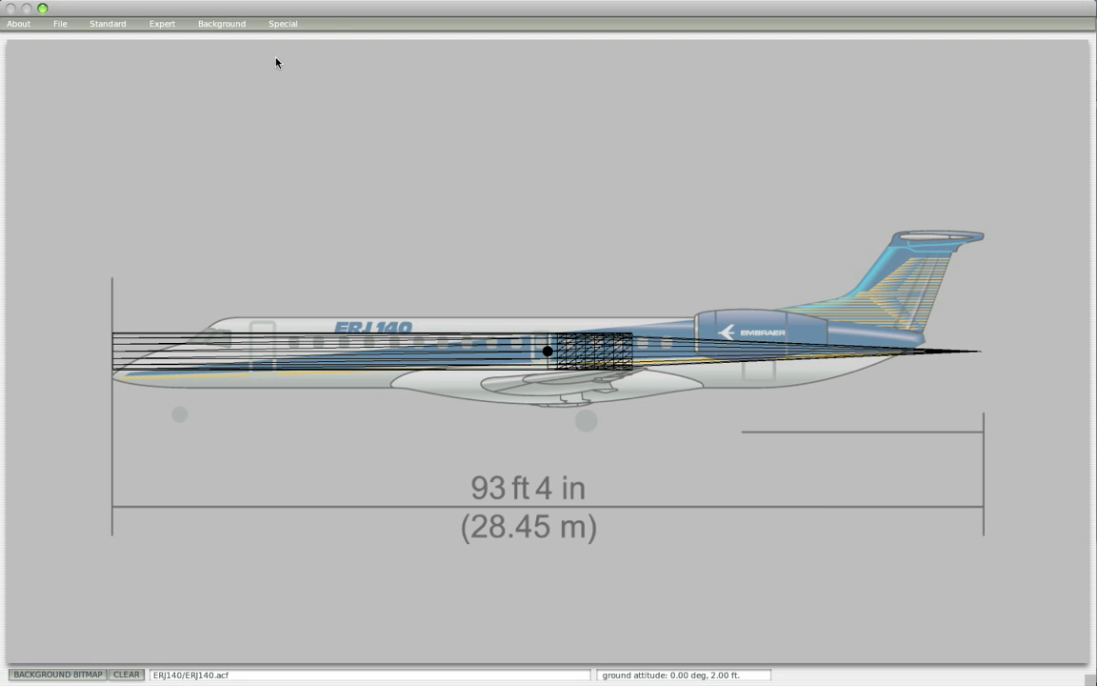
{"action": "left_click", "coordinate": [221, 24]}
{"action": "left_click", "coordinate": [234, 64]}
Check the spec sheet dimensions and raise the fuselage body radius to 5.0 ft
{"action": "left_click", "coordinate": [105, 23]}
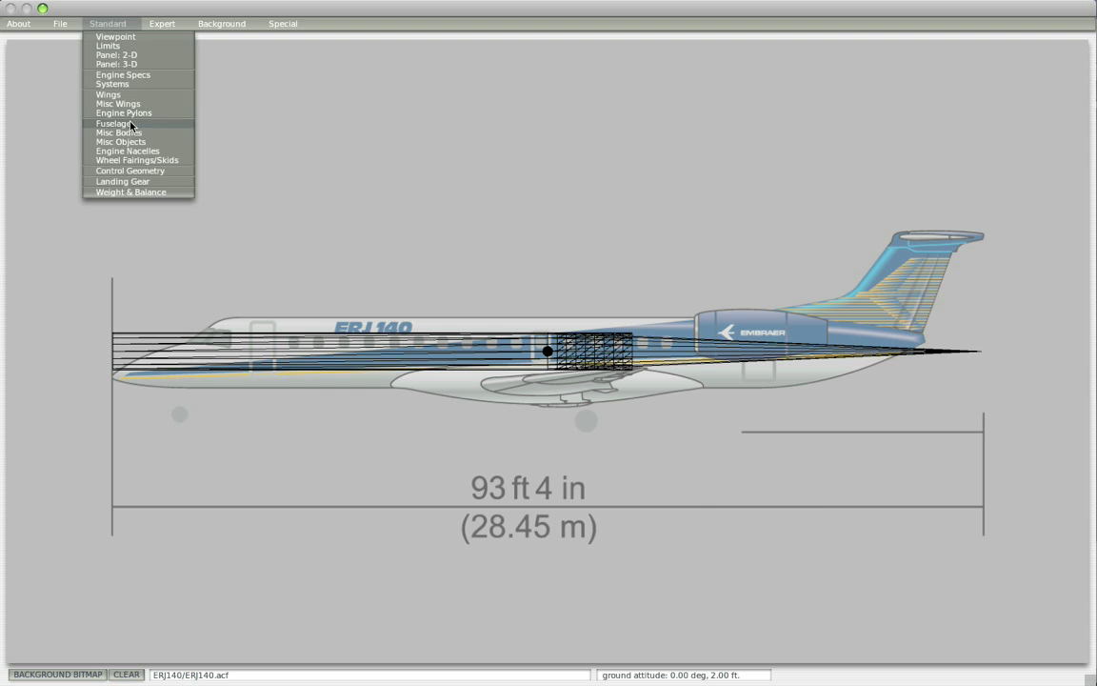
{"action": "left_click", "coordinate": [116, 110]}
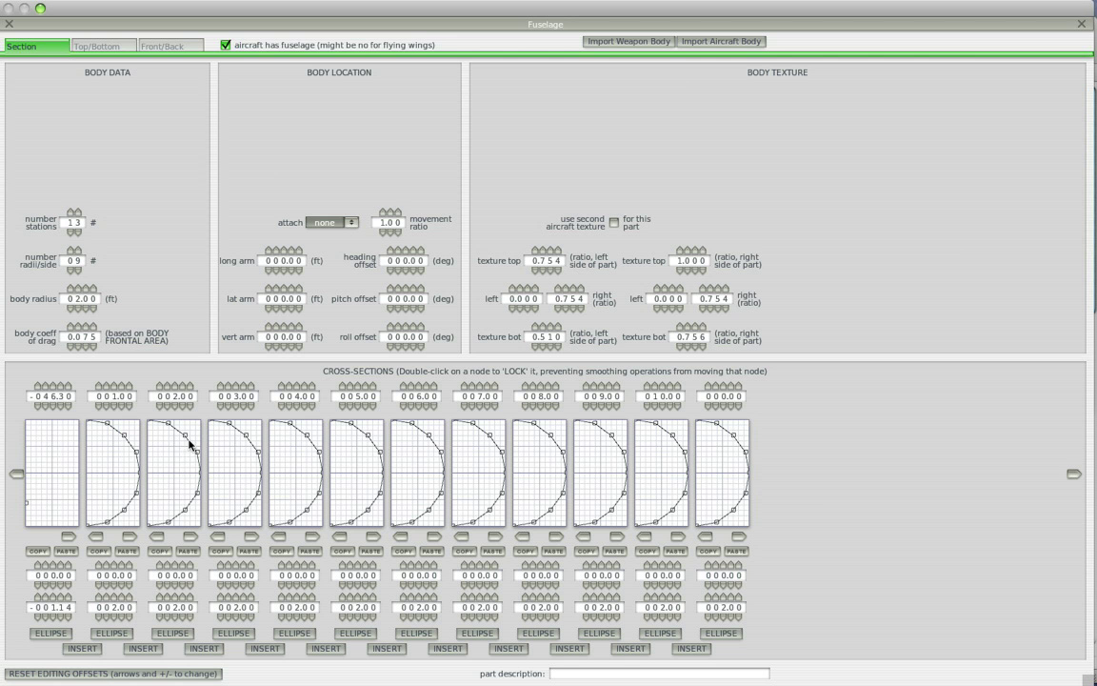
{"action": "key", "text": "super+Tab"}
{"action": "key", "text": "super+Tab"}
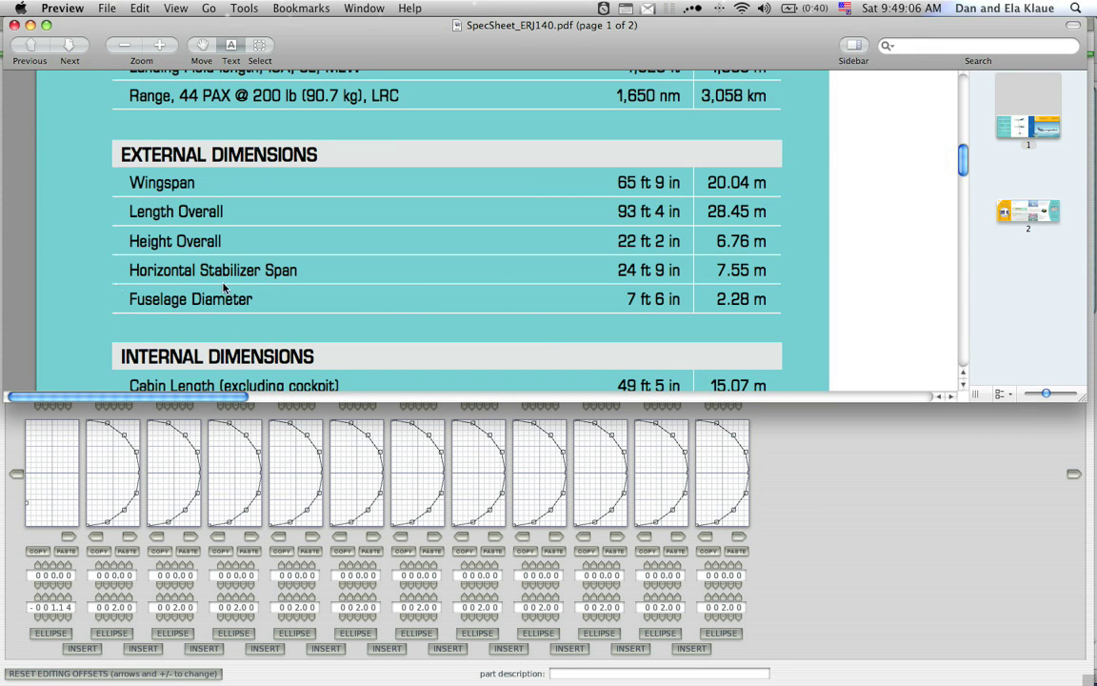
{"action": "key", "text": "super+Tab"}
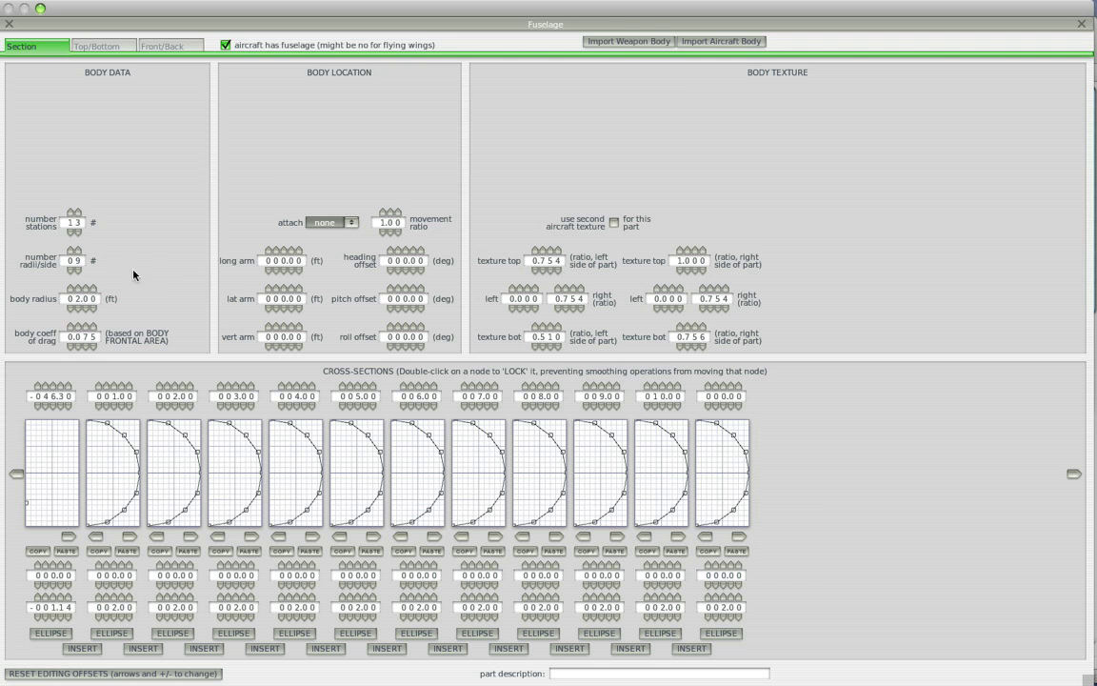
{"action": "left_click", "coordinate": [77, 287]}
{"action": "left_click", "coordinate": [76, 287]}
{"action": "left_click", "coordinate": [77, 287]}
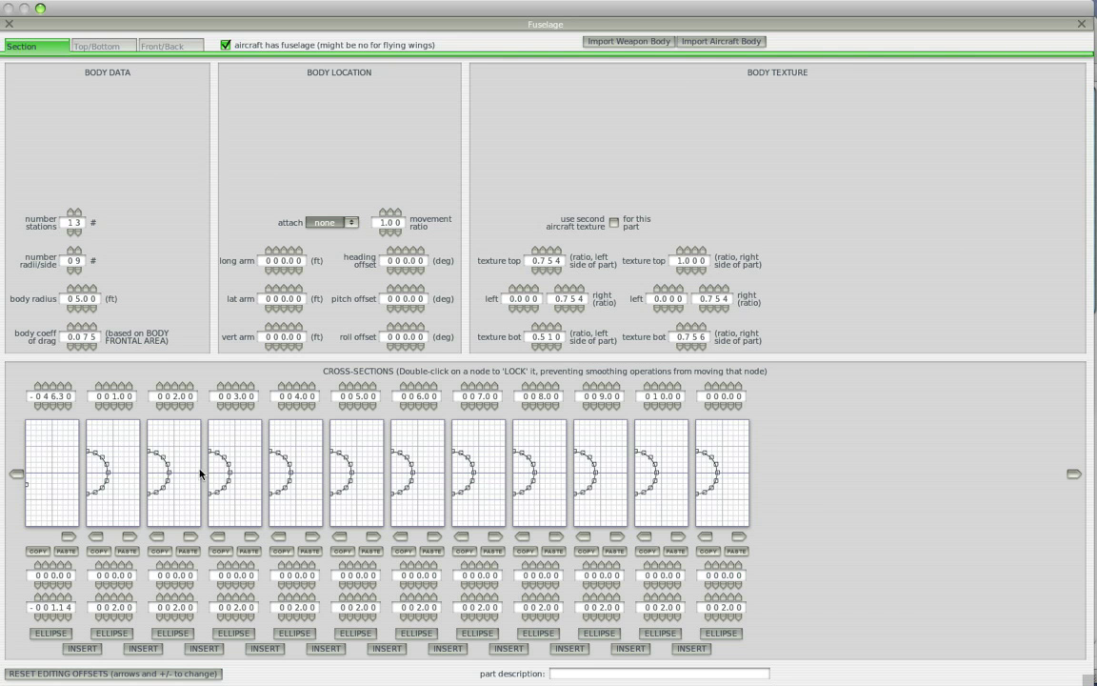
Collapse the first cross-section to a tiny nose point with offset -1.21
{"action": "left_click", "coordinate": [95, 536]}
{"action": "key", "text": "Left"}
{"action": "key", "text": "Left"}
{"action": "key", "text": "Left"}
{"action": "left_click", "coordinate": [95, 537]}
{"action": "left_click_drag", "start_coordinate": [27, 486], "coordinate": [21, 492]}
{"action": "left_click_drag", "start_coordinate": [30, 488], "coordinate": [34, 490]}
{"action": "key", "text": "super+Tab"}
{"action": "key", "text": "super+Tab"}
In Photoshop, hide Layers 3 and 2 so only the side view of the jet shows
{"action": "key", "text": "Tab"}
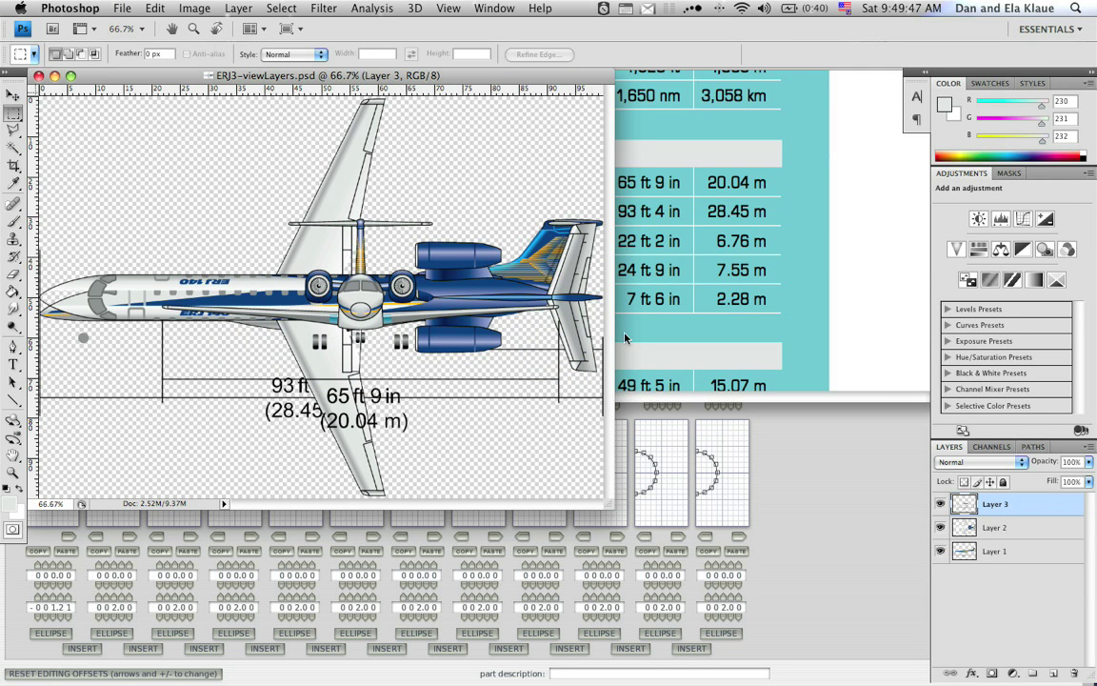
{"action": "left_click", "coordinate": [941, 504]}
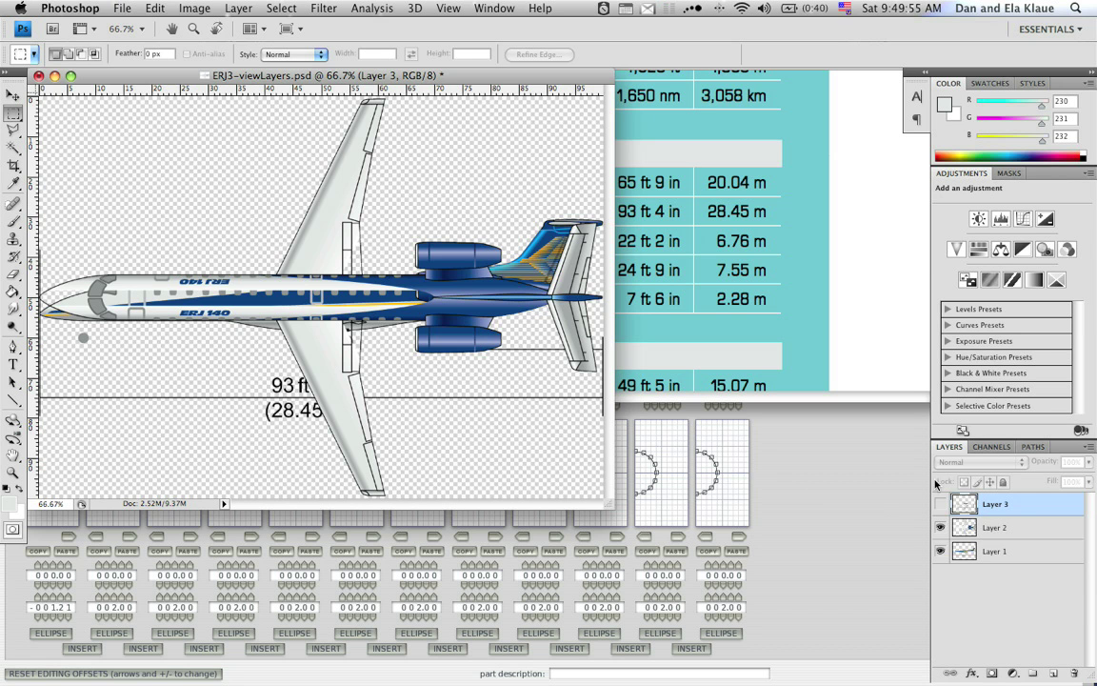
{"action": "left_click", "coordinate": [941, 527]}
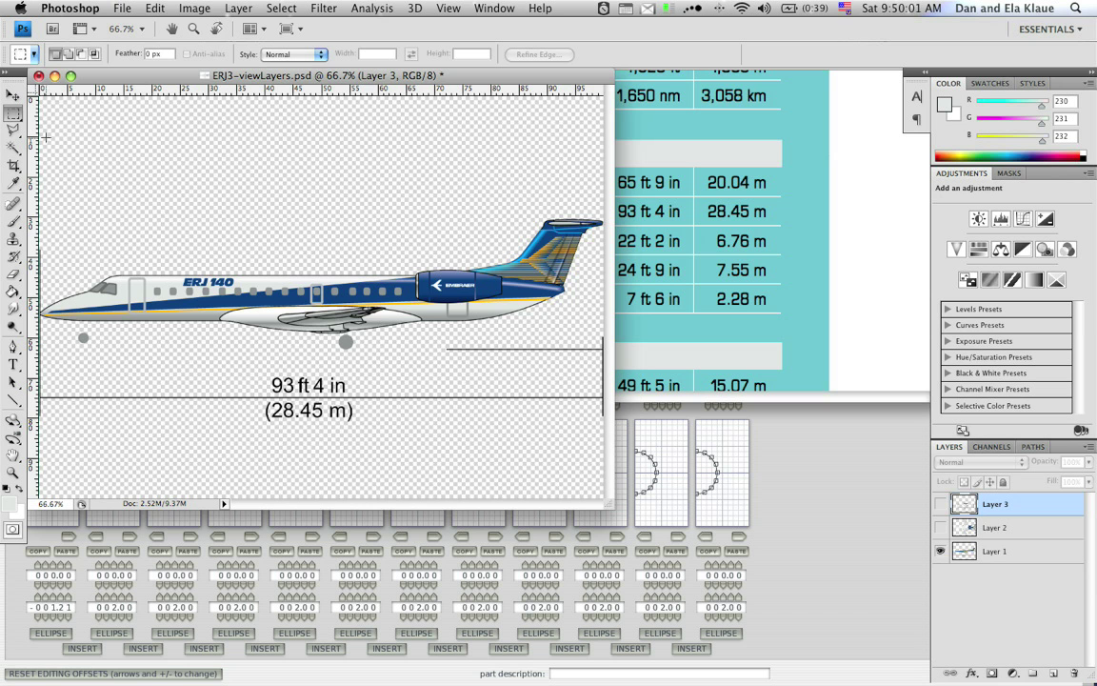
Drag seven vertical guides across the fuselage from nose to tail end
{"action": "left_click_drag", "start_coordinate": [42, 111], "coordinate": [102, 98]}
{"action": "left_click_drag", "start_coordinate": [34, 119], "coordinate": [117, 110]}
{"action": "left_click_drag", "start_coordinate": [34, 112], "coordinate": [466, 113]}
{"action": "left_click_drag", "start_coordinate": [31, 105], "coordinate": [484, 121]}
{"action": "left_click_drag", "start_coordinate": [33, 109], "coordinate": [508, 130]}
{"action": "left_click_drag", "start_coordinate": [33, 110], "coordinate": [524, 132]}
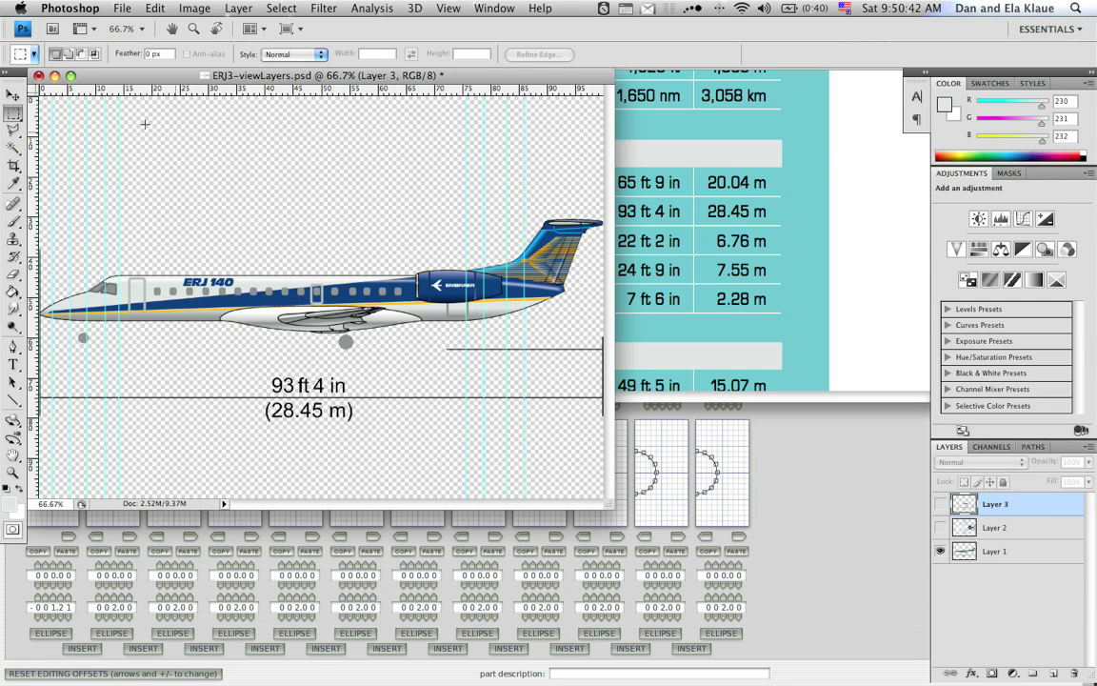
{"action": "left_click_drag", "start_coordinate": [31, 110], "coordinate": [566, 131]}
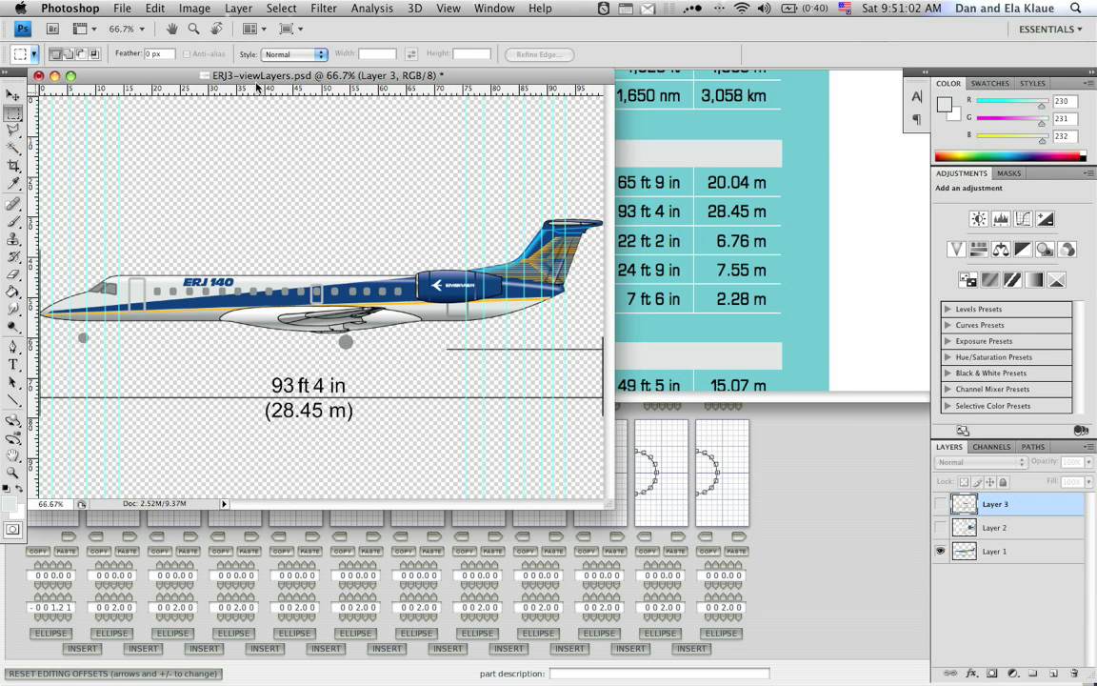
Switch the ruler units away from Percent and make the top-view layer visible again
{"action": "right_click", "coordinate": [80, 92]}
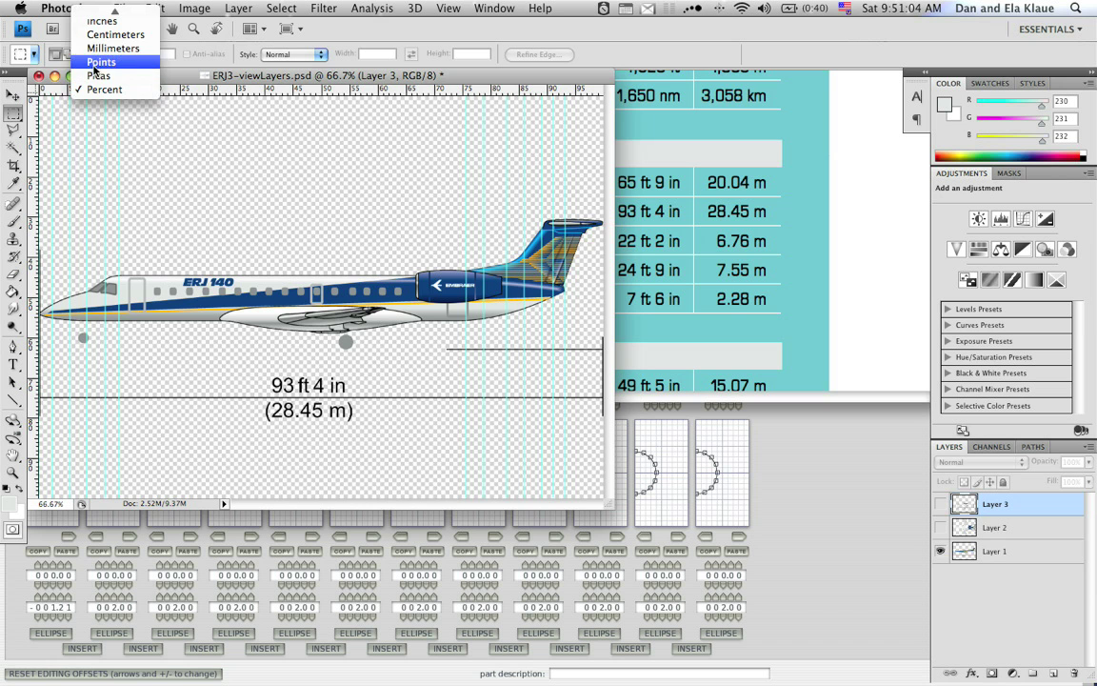
{"action": "left_click", "coordinate": [95, 49]}
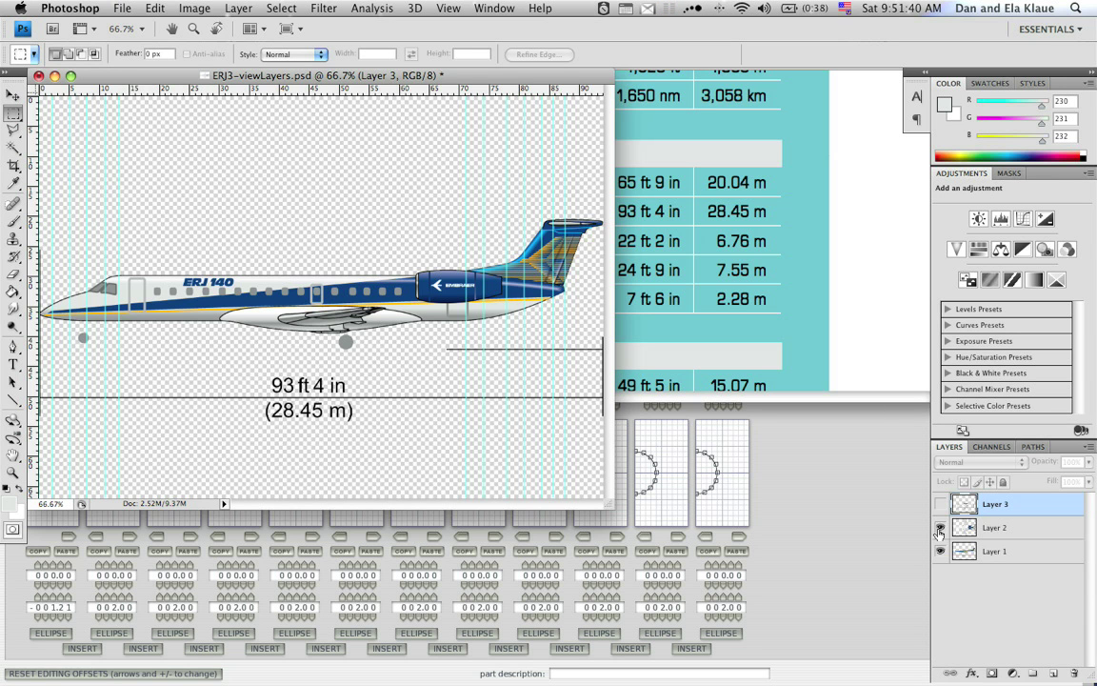
{"action": "left_click", "coordinate": [940, 527]}
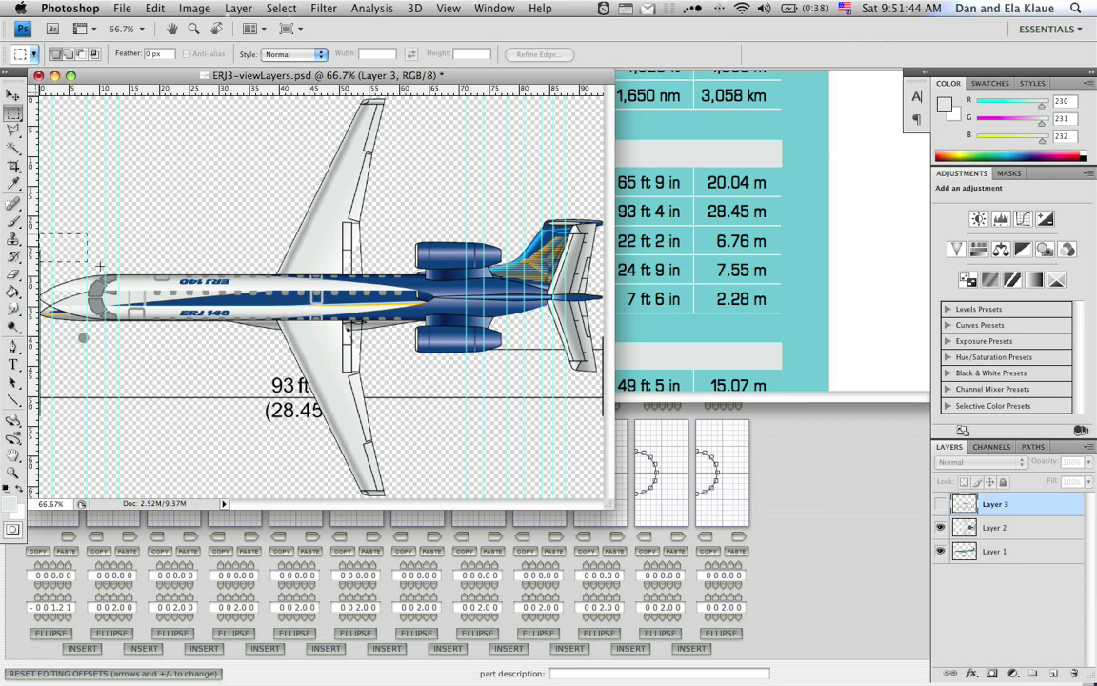
Make Layer 2 active and marquee a narrow rectangle around the top-view fuselage
{"action": "key", "text": "alt+["}
{"action": "mouse_move", "coordinate": [36, 253]}
{"action": "left_mouse_down"}
{"action": "mouse_move", "coordinate": [541, 297]}
{"action": "mouse_move", "coordinate": [605, 330]}
{"action": "left_mouse_up"}
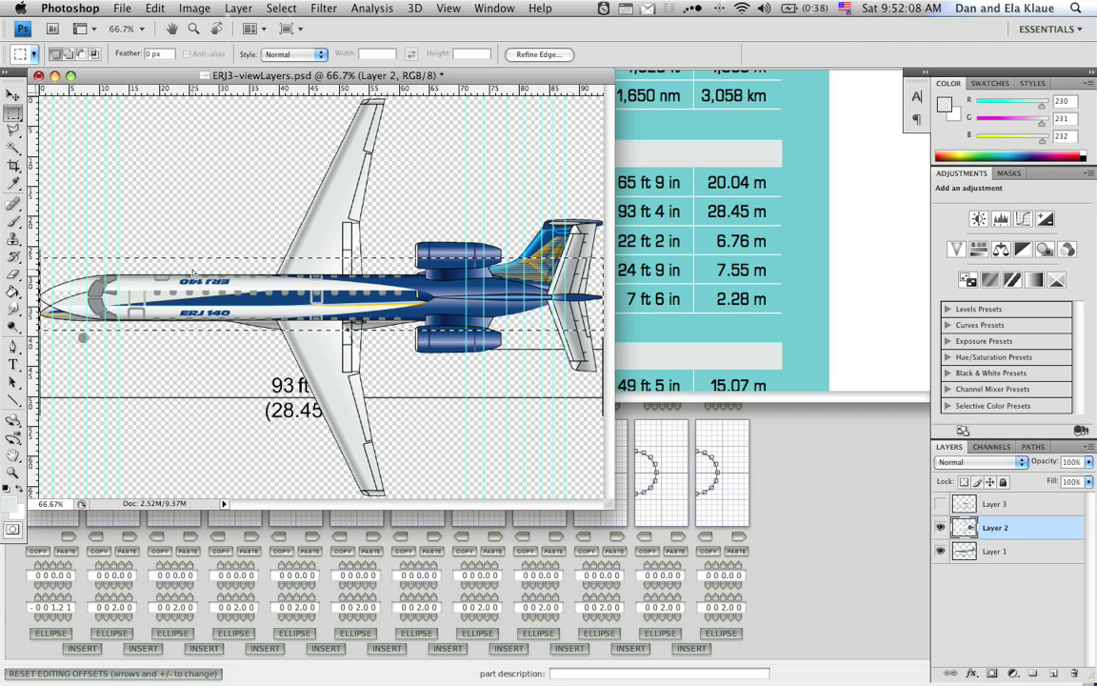
{"action": "key", "text": "Down"}
{"action": "key", "text": "Down"}
{"action": "key", "text": "Down"}
{"action": "key", "text": "Down"}
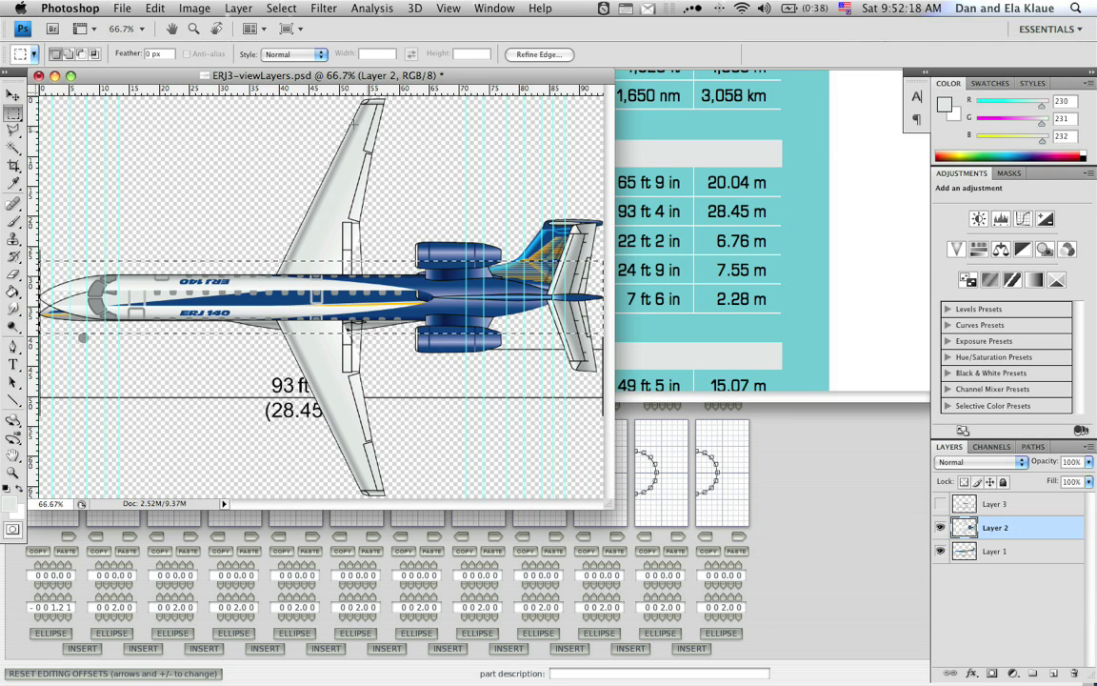
{"action": "left_click", "coordinate": [195, 9]}
Crop to the selection and export the side view as ERJ140SideFuse.png, replacing the old file
{"action": "mouse_move", "coordinate": [238, 8]}
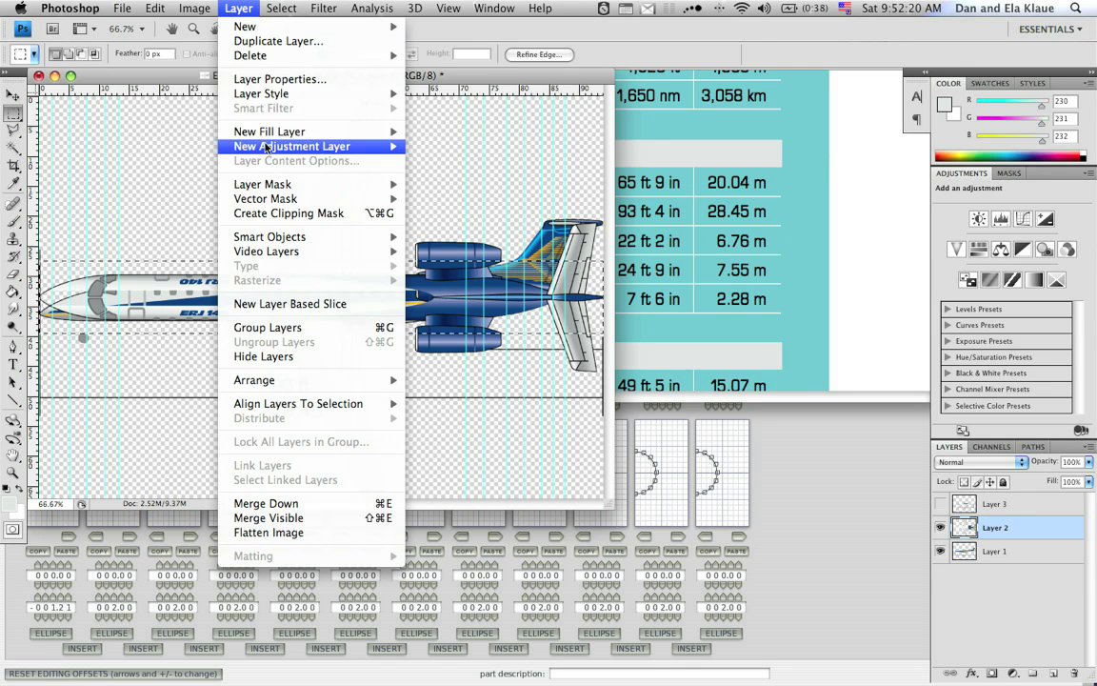
{"action": "mouse_move", "coordinate": [194, 8]}
{"action": "left_click", "coordinate": [214, 167]}
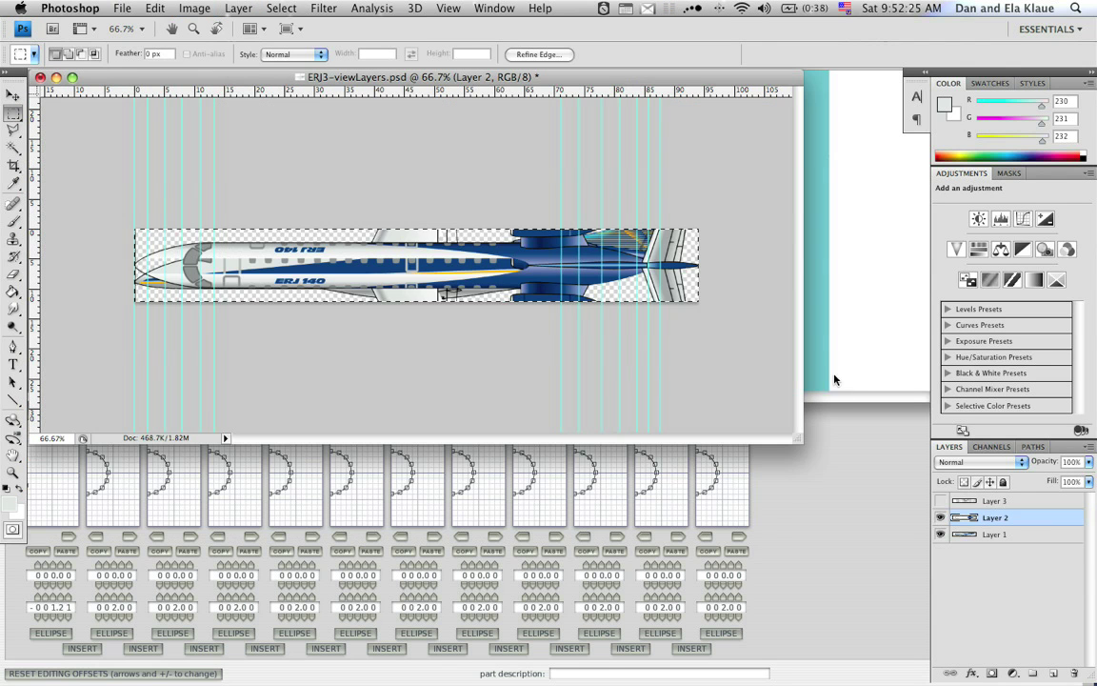
{"action": "left_click", "coordinate": [940, 517]}
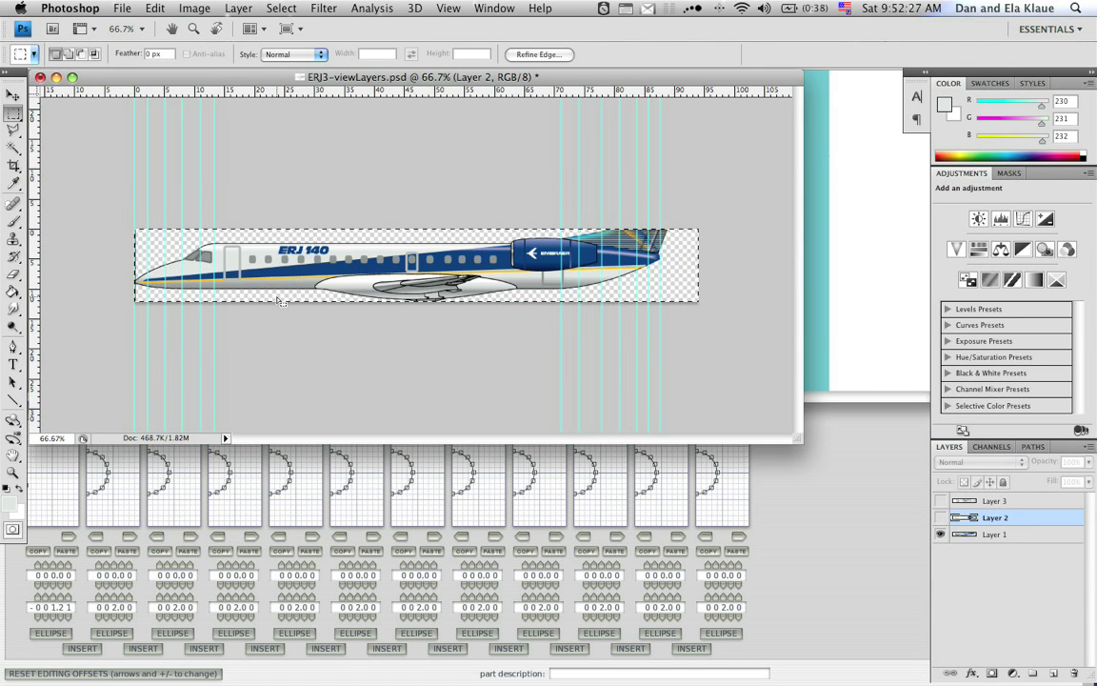
{"action": "left_click", "coordinate": [122, 8]}
{"action": "left_click", "coordinate": [228, 296]}
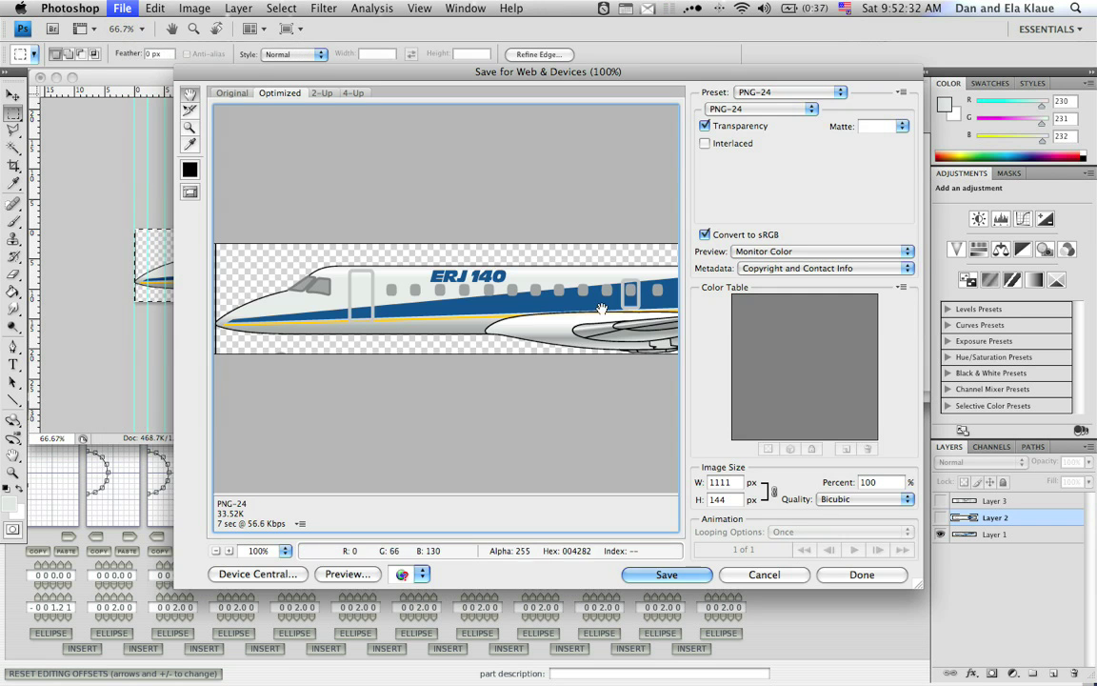
{"action": "left_click", "coordinate": [667, 575]}
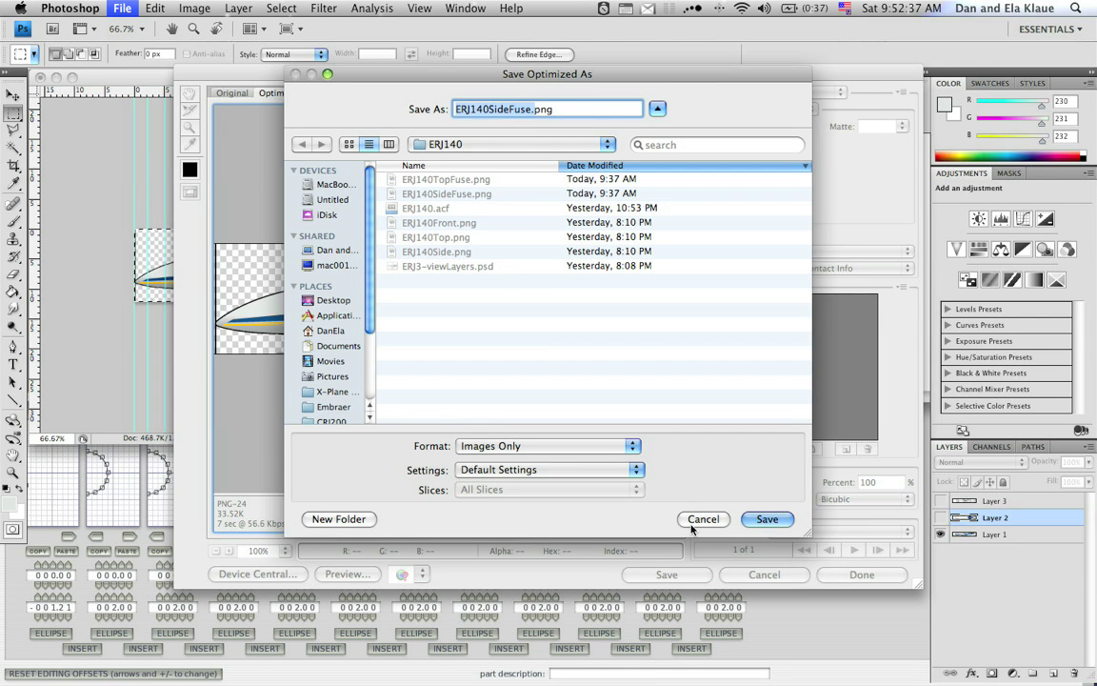
{"action": "left_click", "coordinate": [767, 519]}
{"action": "left_click", "coordinate": [749, 381]}
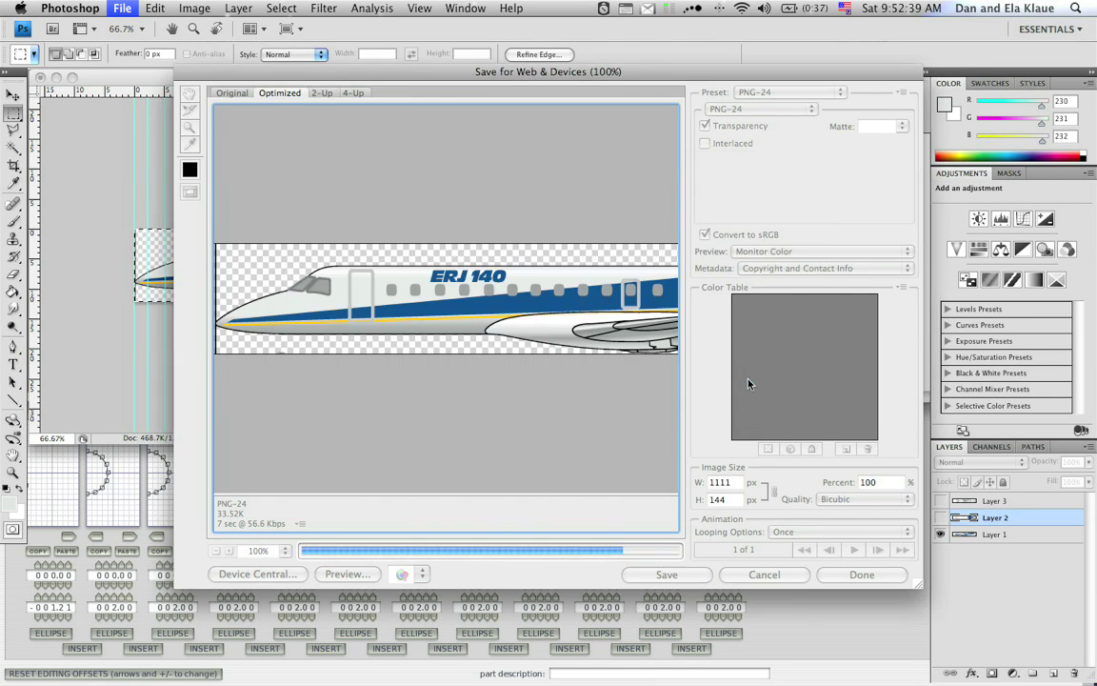
Export the top view as ERJ140TopFuse.png, replacing the old file, and return to Plane-Maker's fuselage views
{"action": "left_click", "coordinate": [940, 517]}
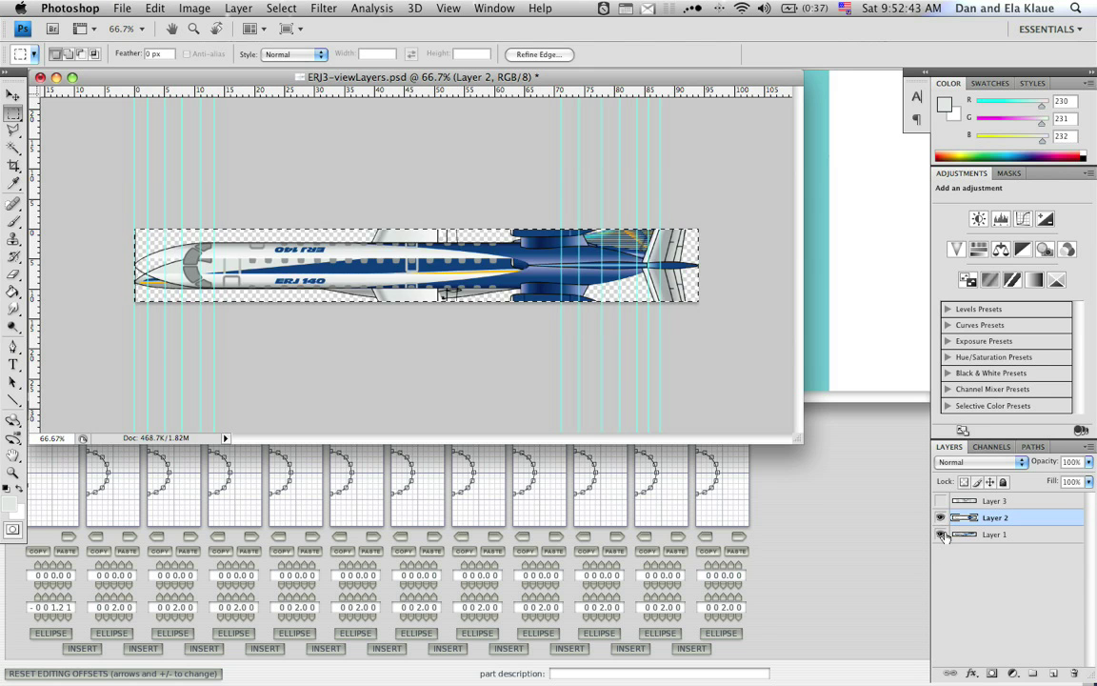
{"action": "left_click", "coordinate": [941, 535]}
{"action": "left_click", "coordinate": [123, 8]}
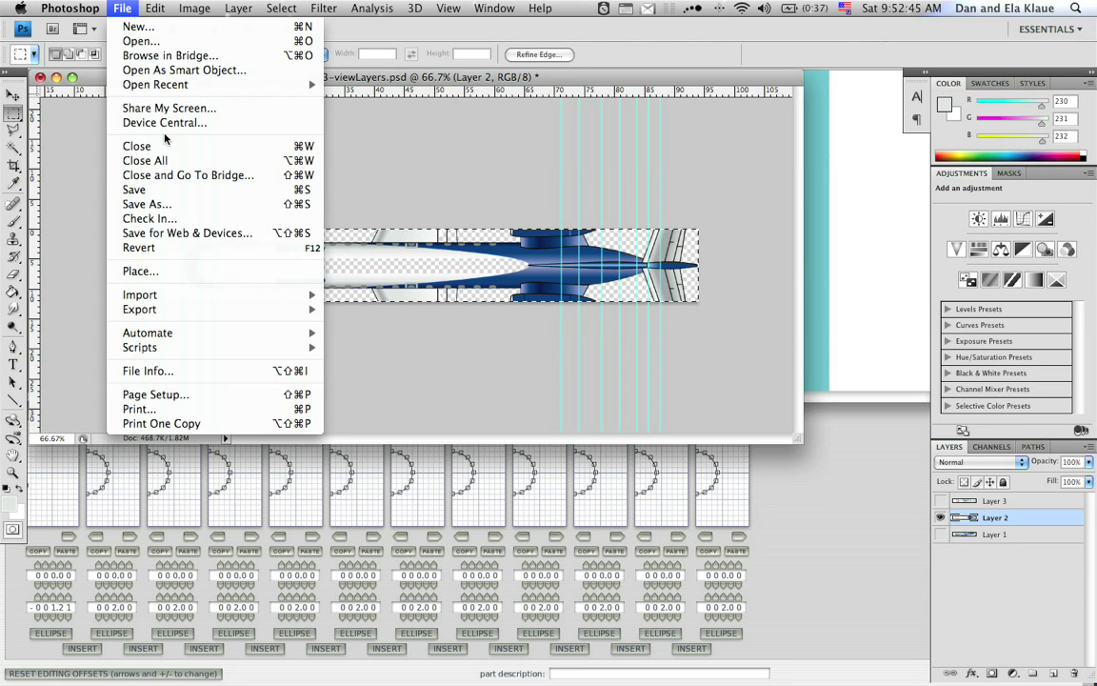
{"action": "left_click", "coordinate": [171, 232]}
{"action": "key", "text": "Return"}
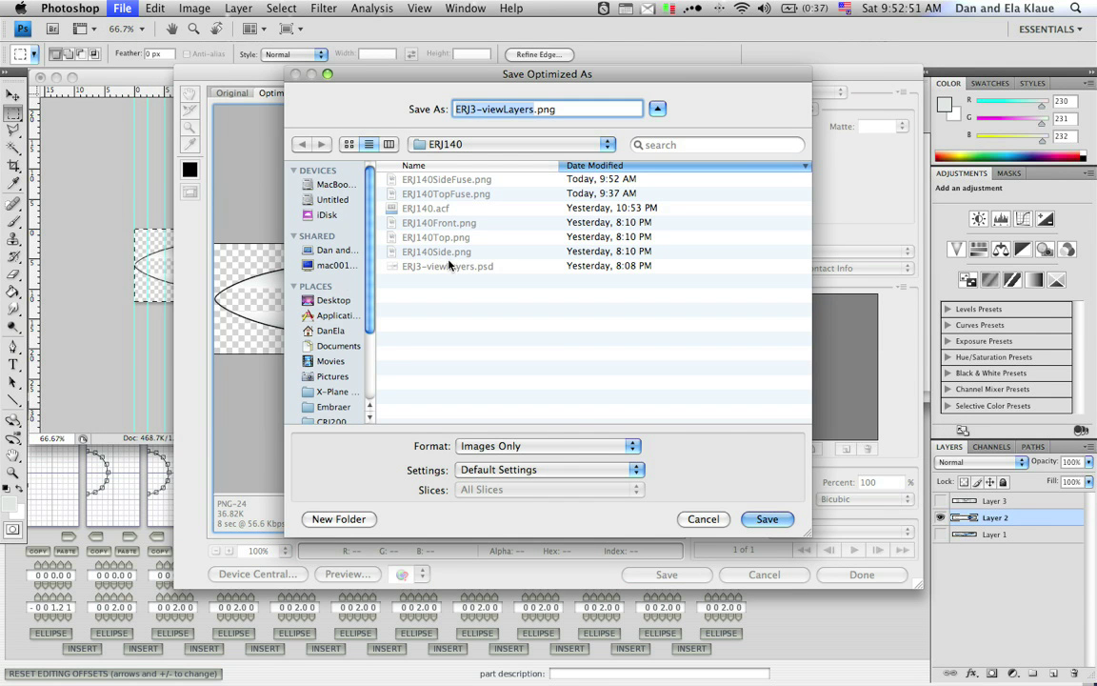
{"action": "left_click", "coordinate": [428, 193]}
{"action": "left_click", "coordinate": [766, 519]}
{"action": "left_click", "coordinate": [724, 376]}
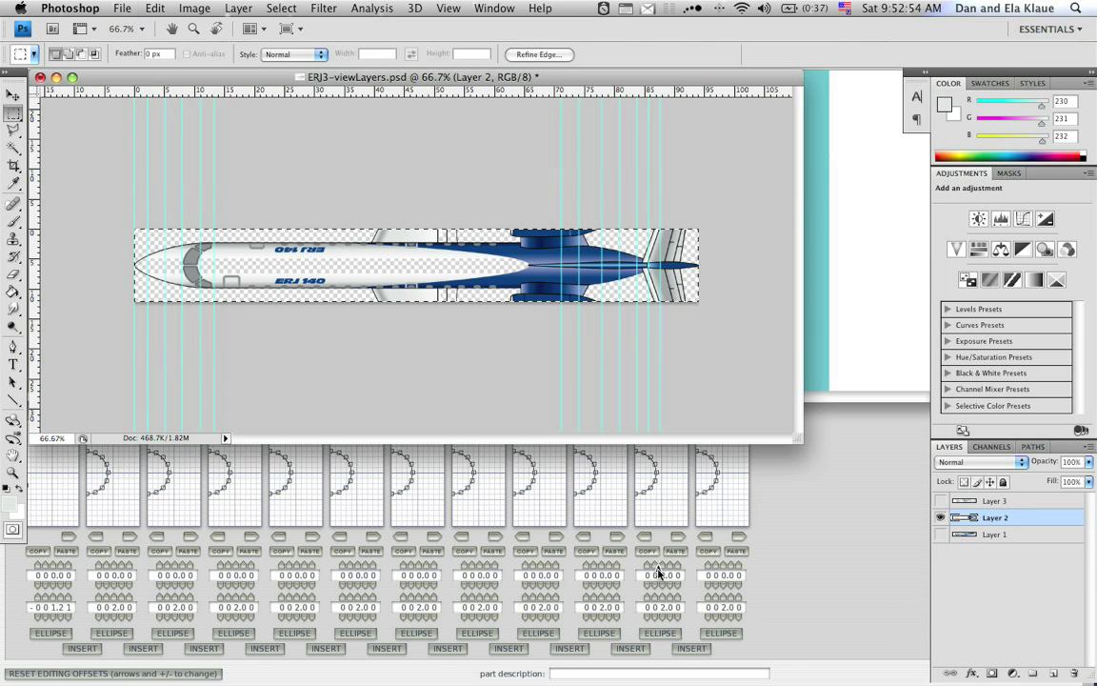
{"action": "key", "text": "super+Tab"}
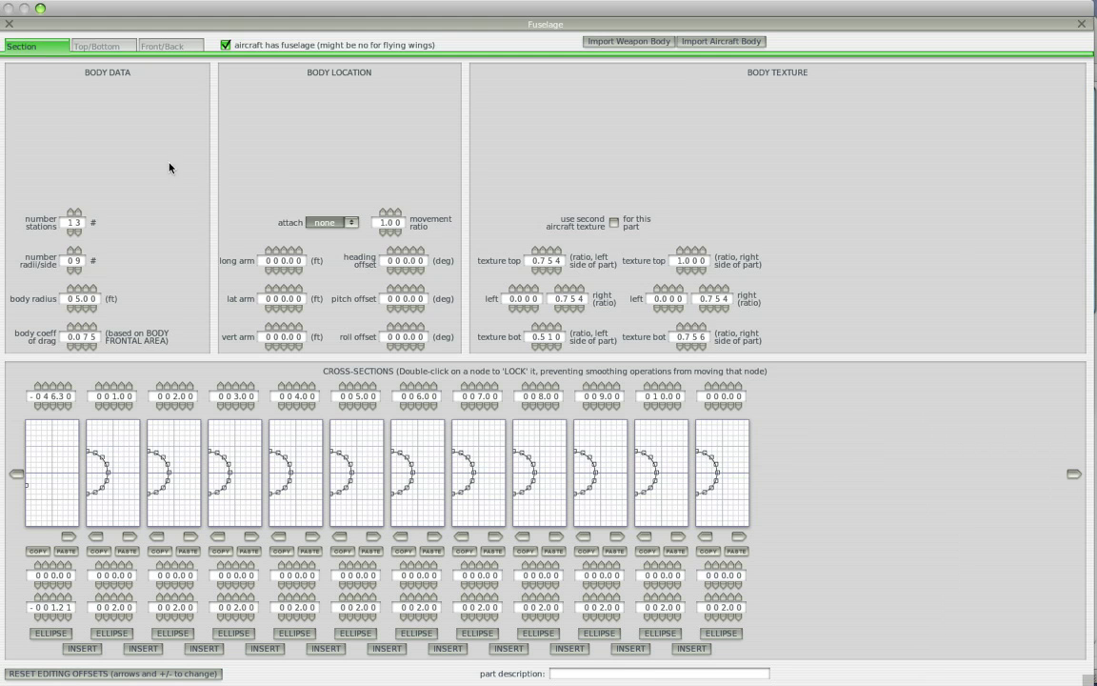
{"action": "left_click", "coordinate": [101, 48]}
Load the ERJ140 top-view PNG as the top background bitmap
{"action": "left_click", "coordinate": [64, 672]}
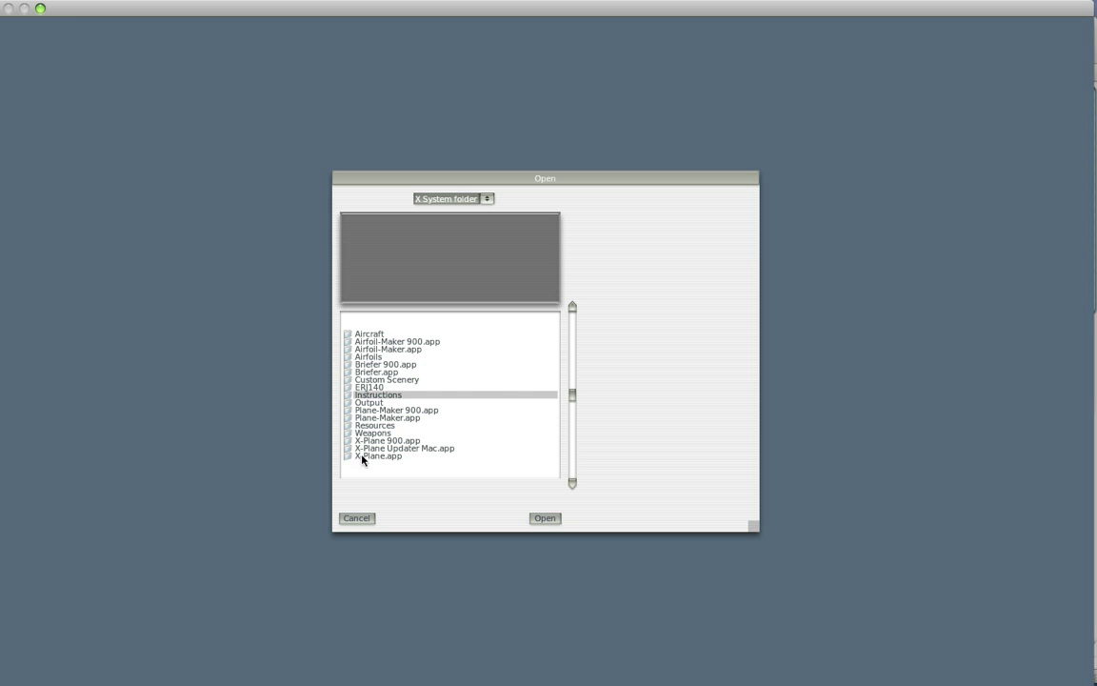
{"action": "double_click", "coordinate": [349, 386]}
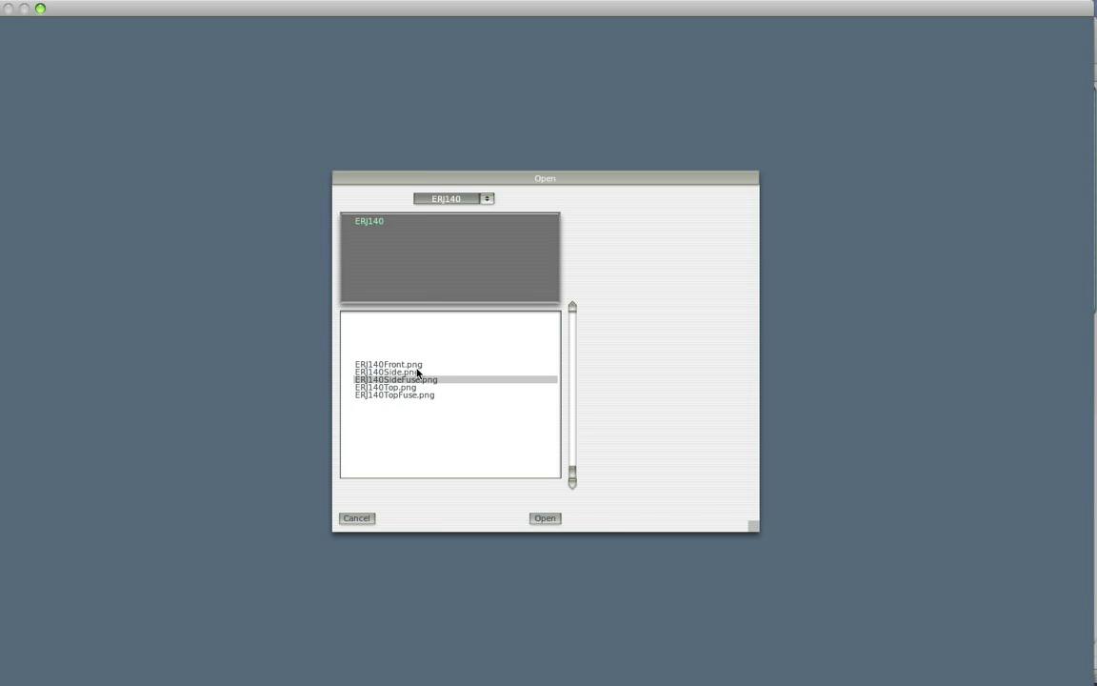
{"action": "double_click", "coordinate": [422, 394]}
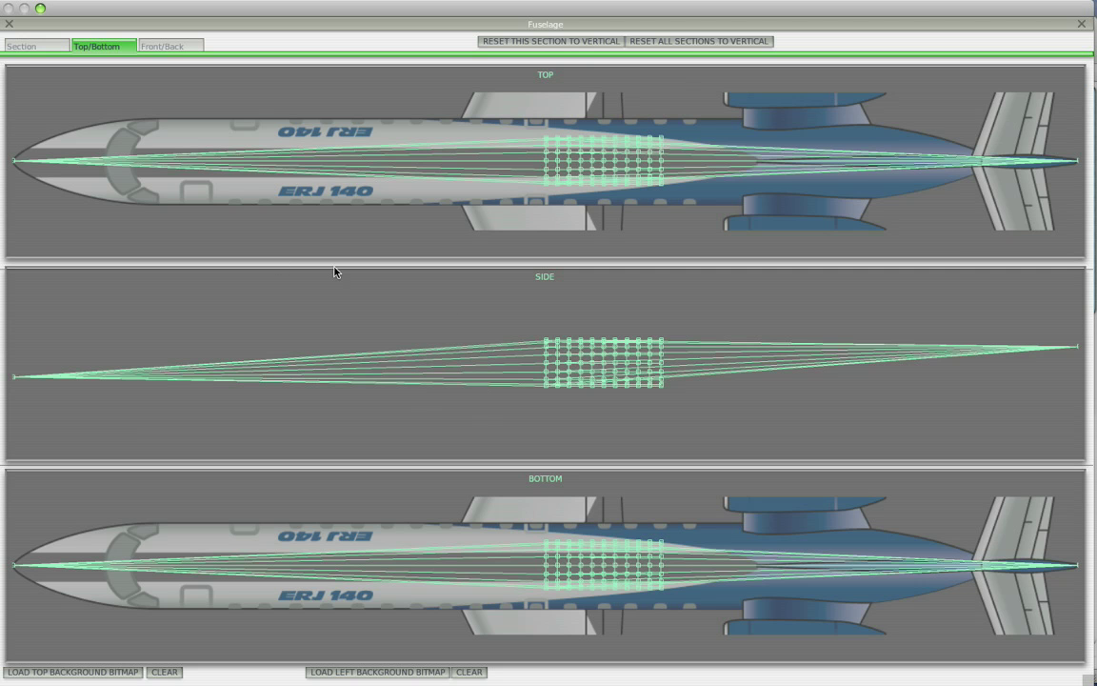
Load the ERJ140 side-view PNG as the left background bitmap
{"action": "left_click", "coordinate": [345, 672]}
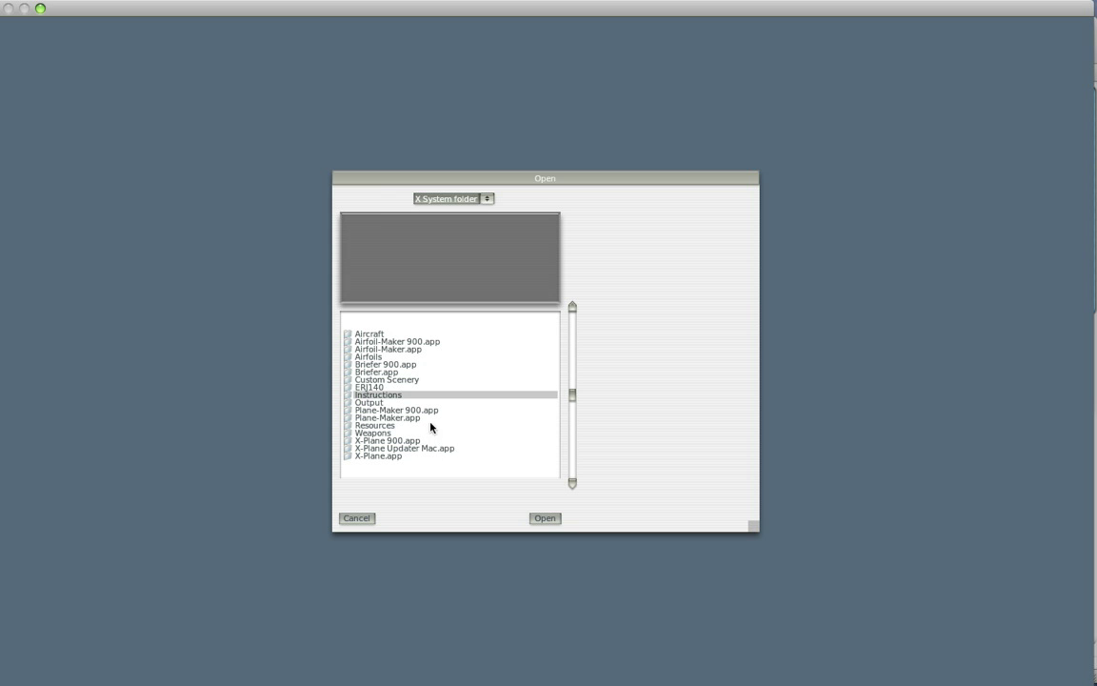
{"action": "double_click", "coordinate": [372, 386]}
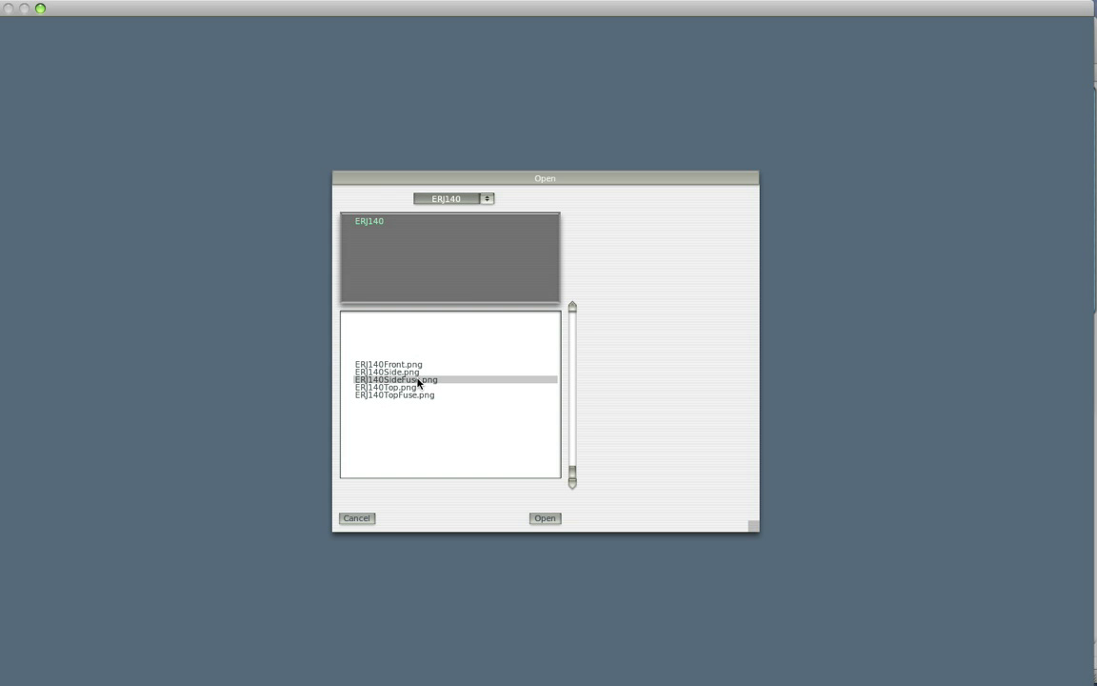
{"action": "double_click", "coordinate": [419, 380]}
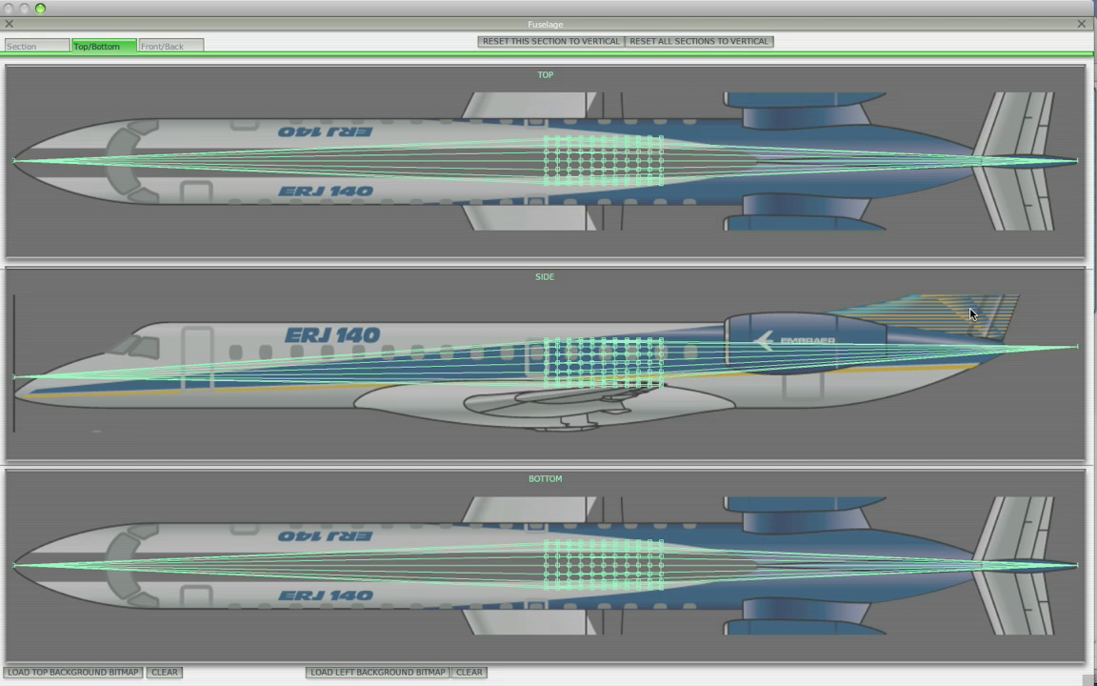
Read the station guide positions from the ERJ140 drawing in Photoshop, with the Section settings shown
{"action": "key", "text": "super+Tab"}
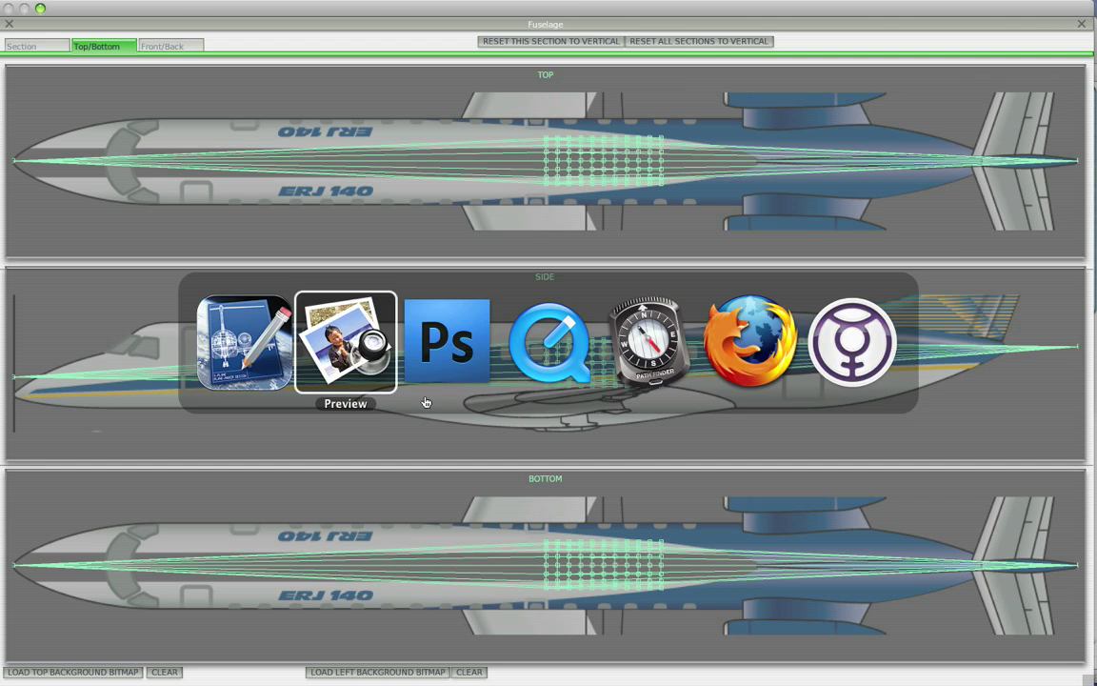
{"action": "key", "text": "super+Tab"}
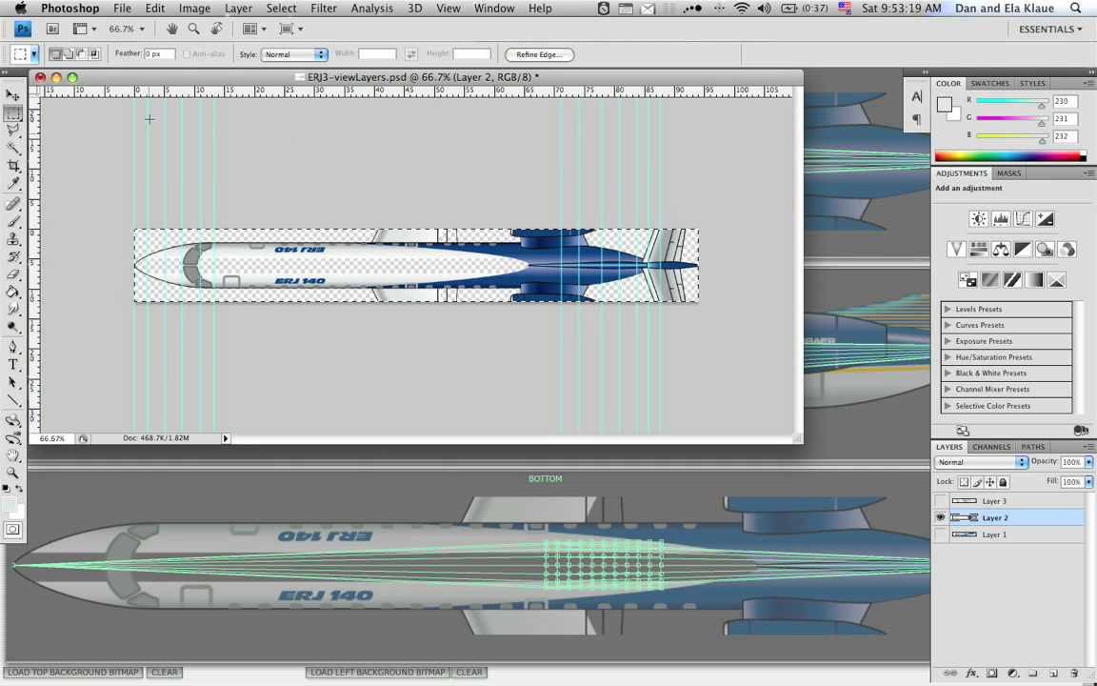
{"action": "key", "text": "super+Tab"}
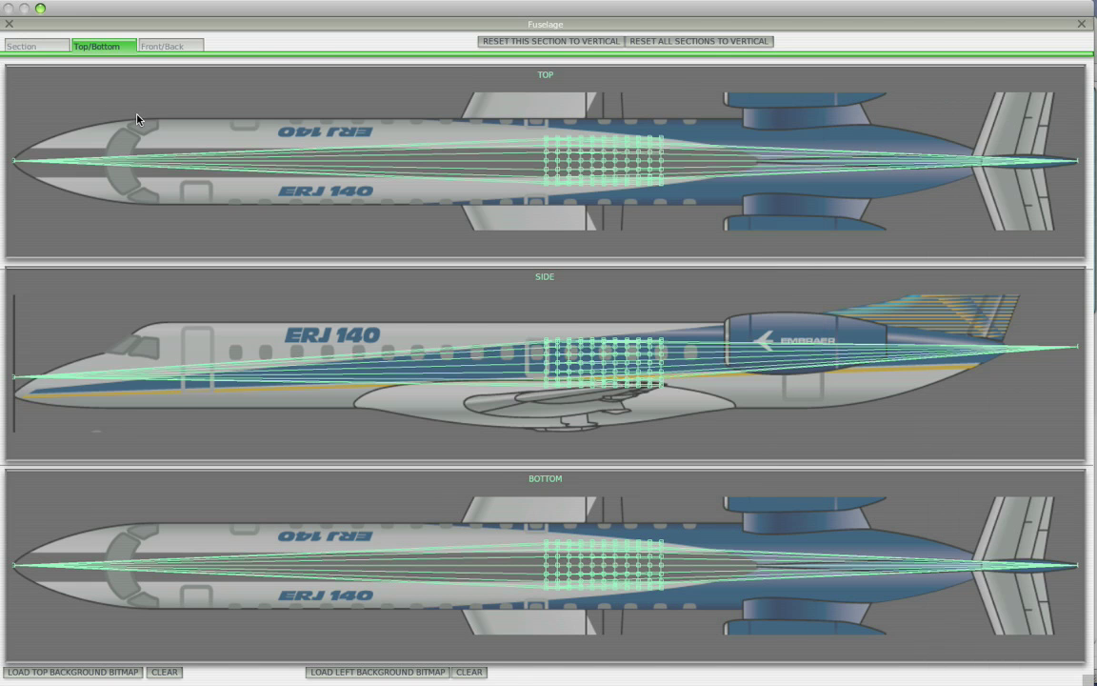
{"action": "left_click", "coordinate": [36, 45]}
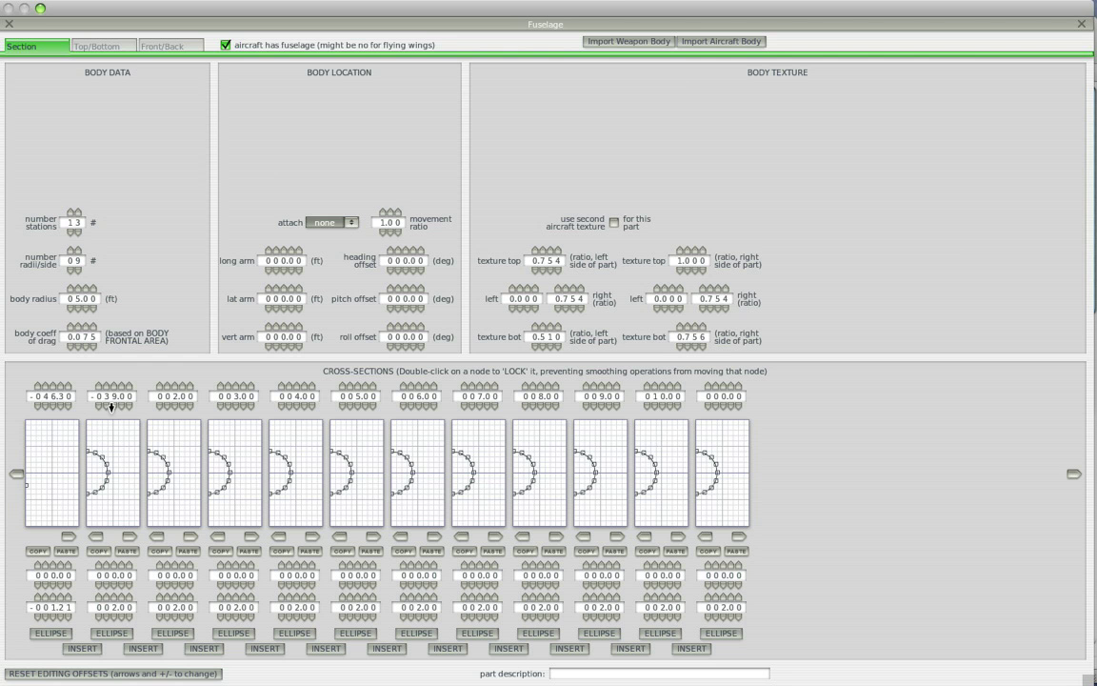
{"action": "key", "text": "super+Tab"}
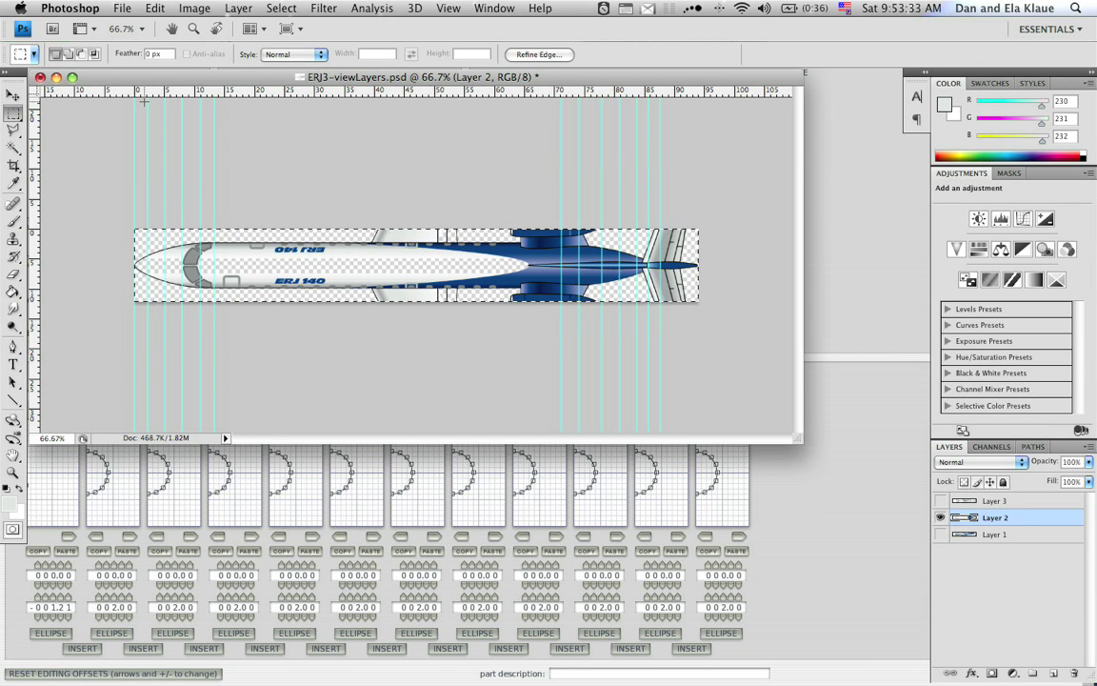
{"action": "key", "text": "super+Tab"}
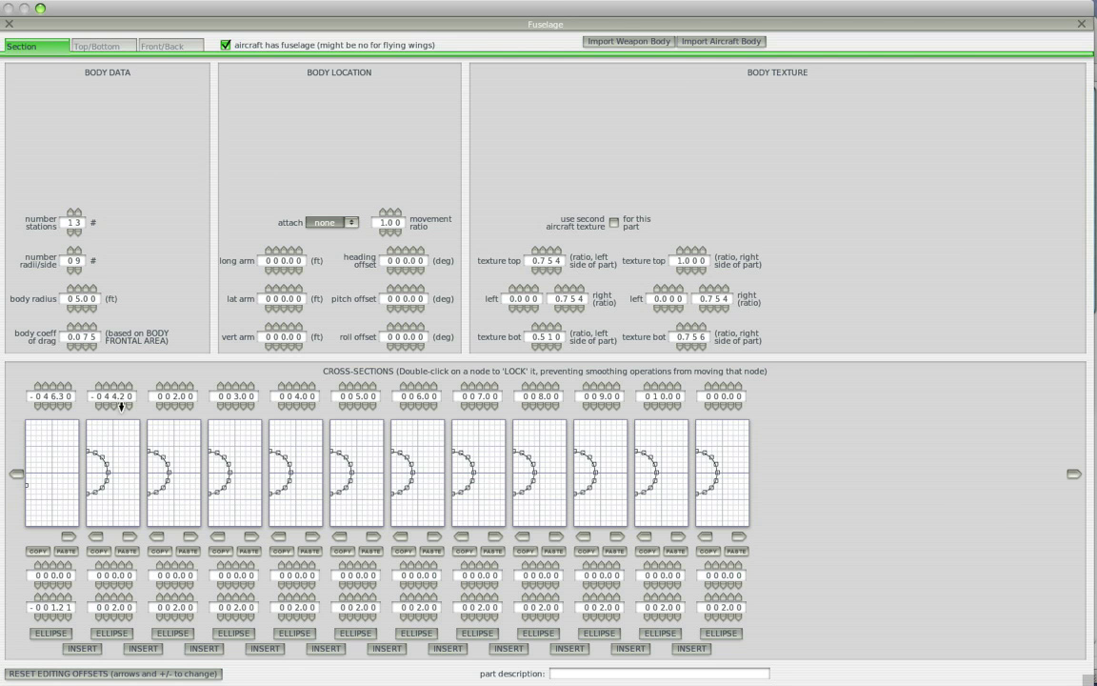
{"action": "key", "text": "super+Tab"}
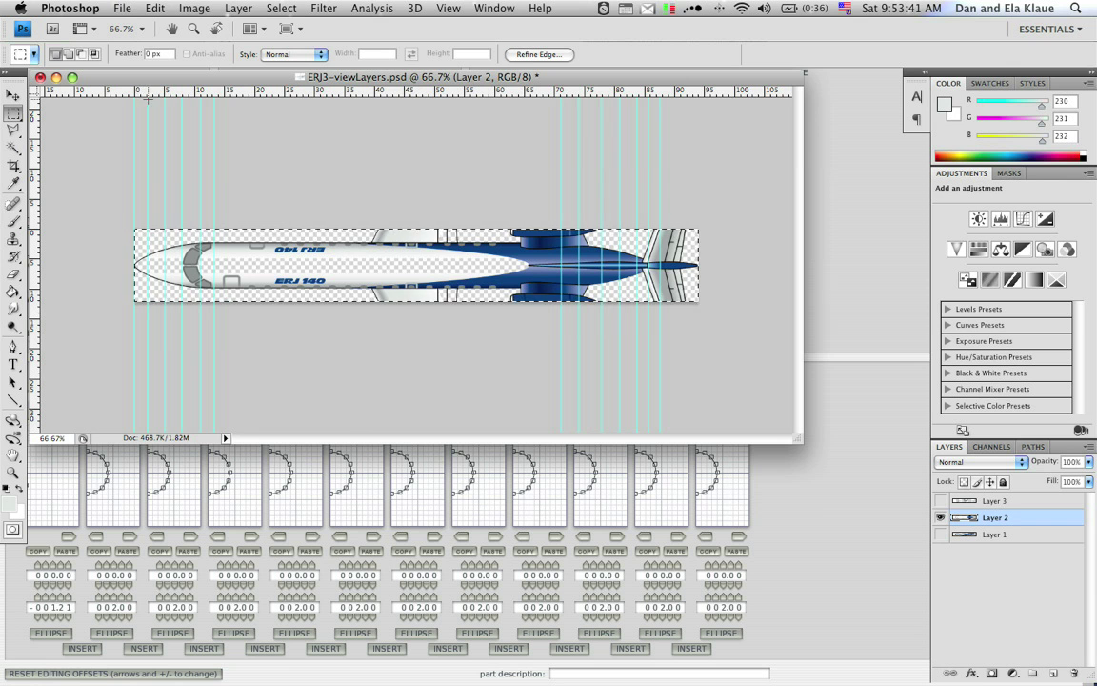
{"action": "key", "text": "super+Tab"}
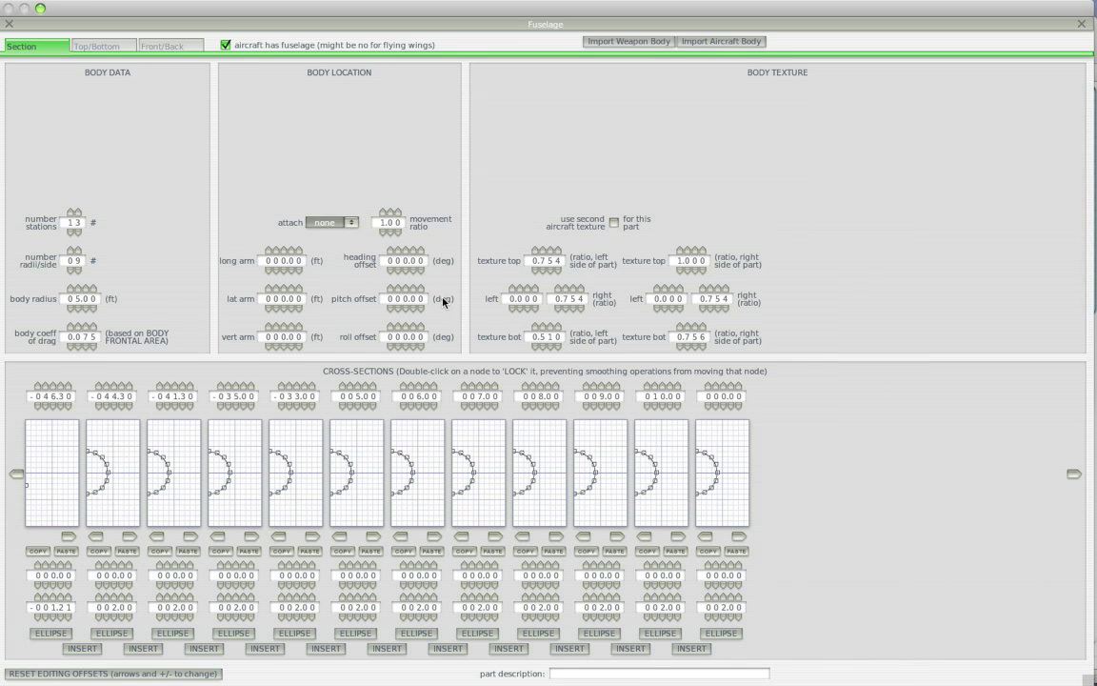
Set the station positions, e.g. 30.00, spanning -44.30 to 40.50, and check them over the images
{"action": "left_click", "coordinate": [417, 385]}
{"action": "left_click", "coordinate": [93, 45]}
{"action": "left_click", "coordinate": [61, 45]}
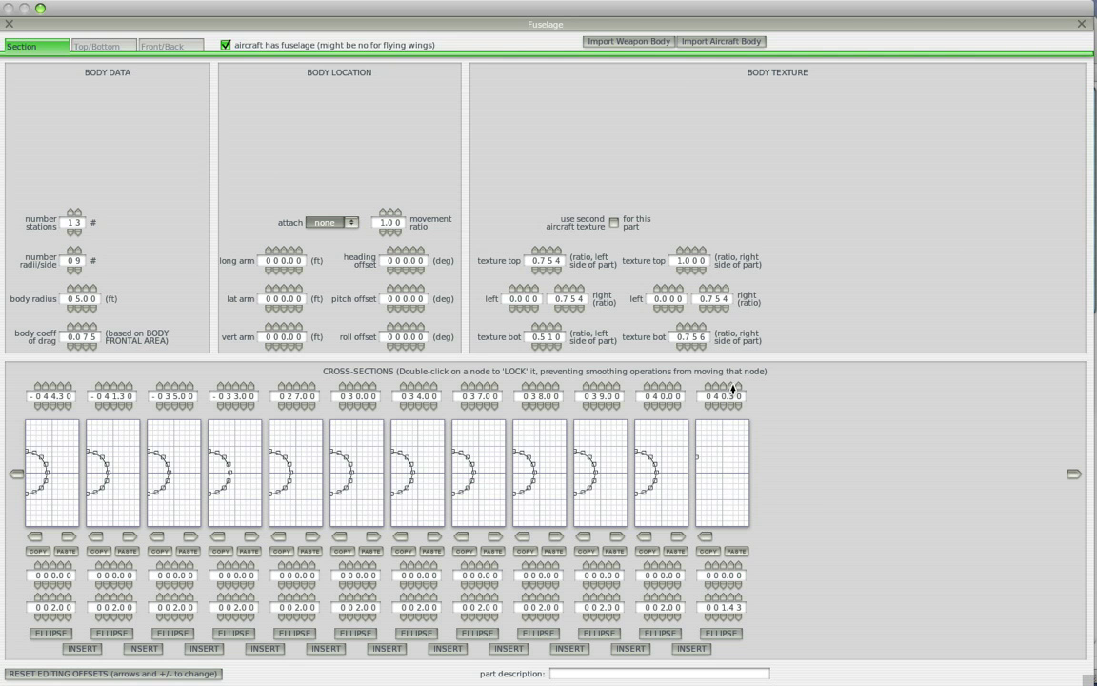
{"action": "left_click", "coordinate": [83, 44]}
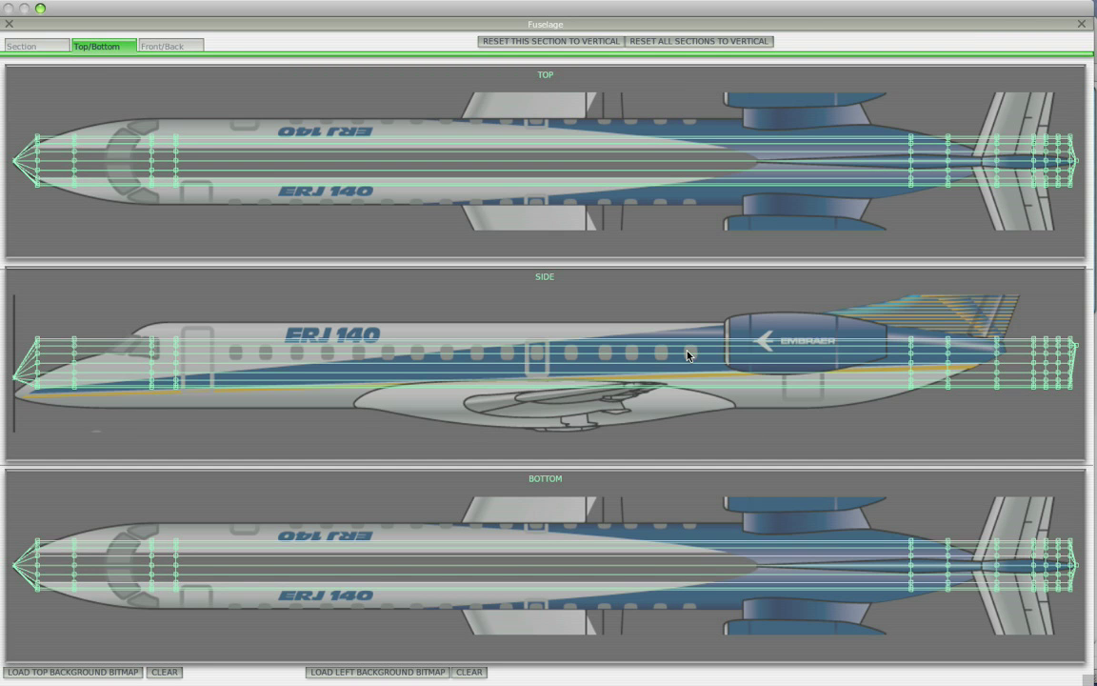
Shorten the fuselage tail and widen, raise and lower the front station outline
{"action": "left_click_drag", "start_coordinate": [687, 355], "coordinate": [767, 391]}
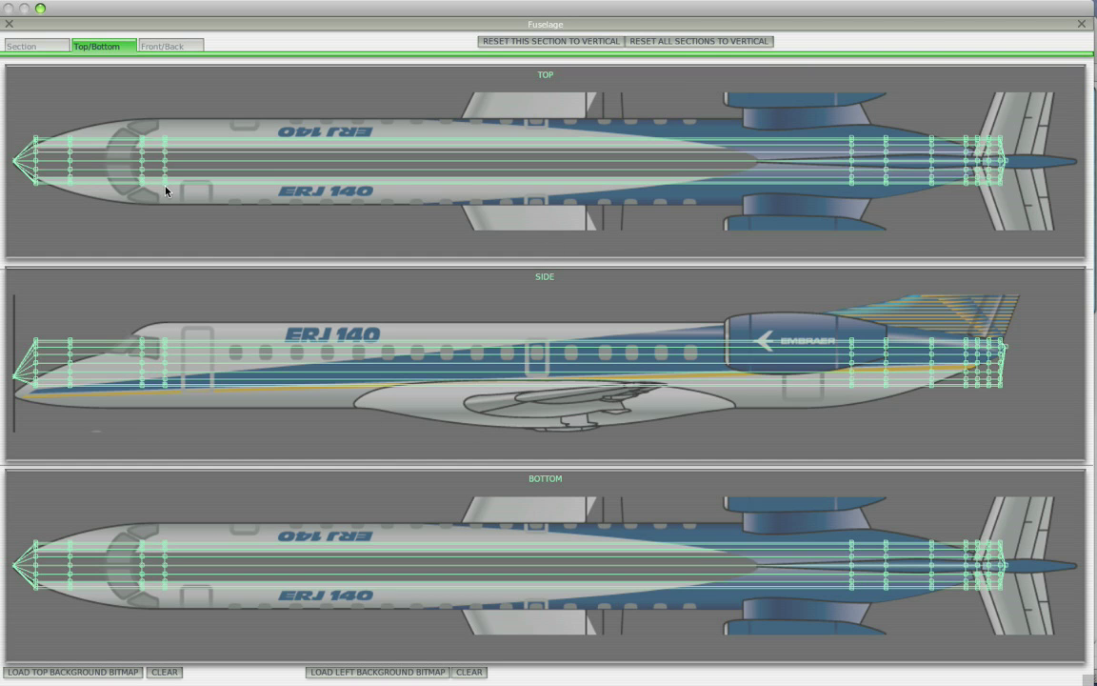
{"action": "left_click_drag", "start_coordinate": [166, 190], "coordinate": [167, 208]}
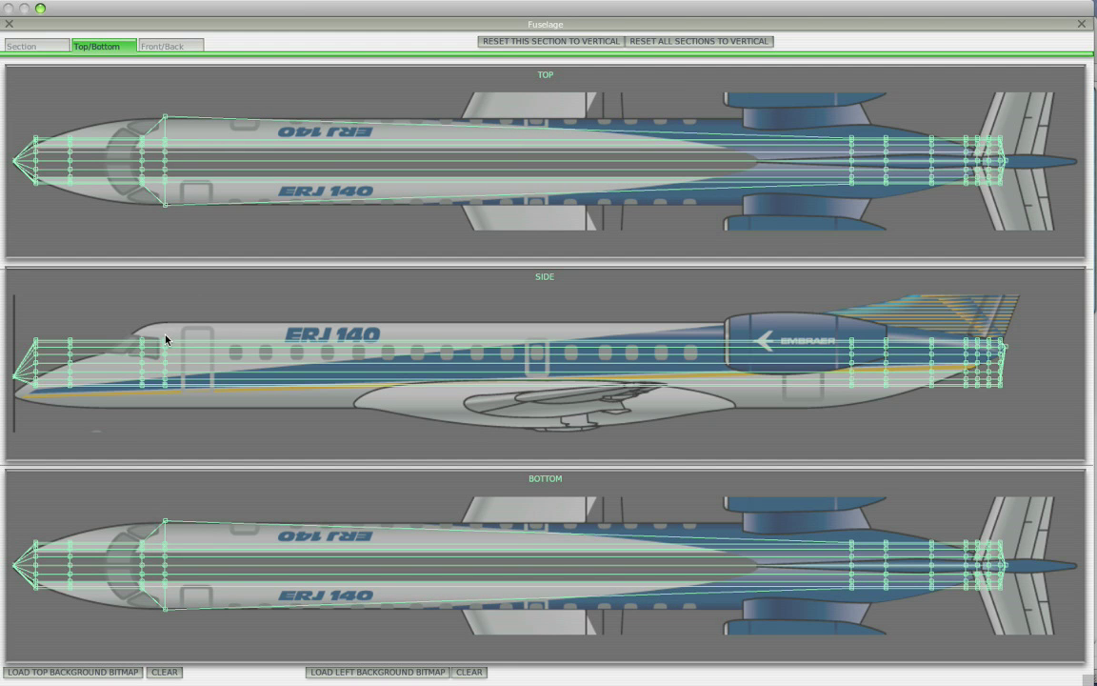
{"action": "left_click_drag", "start_coordinate": [168, 333], "coordinate": [166, 324]}
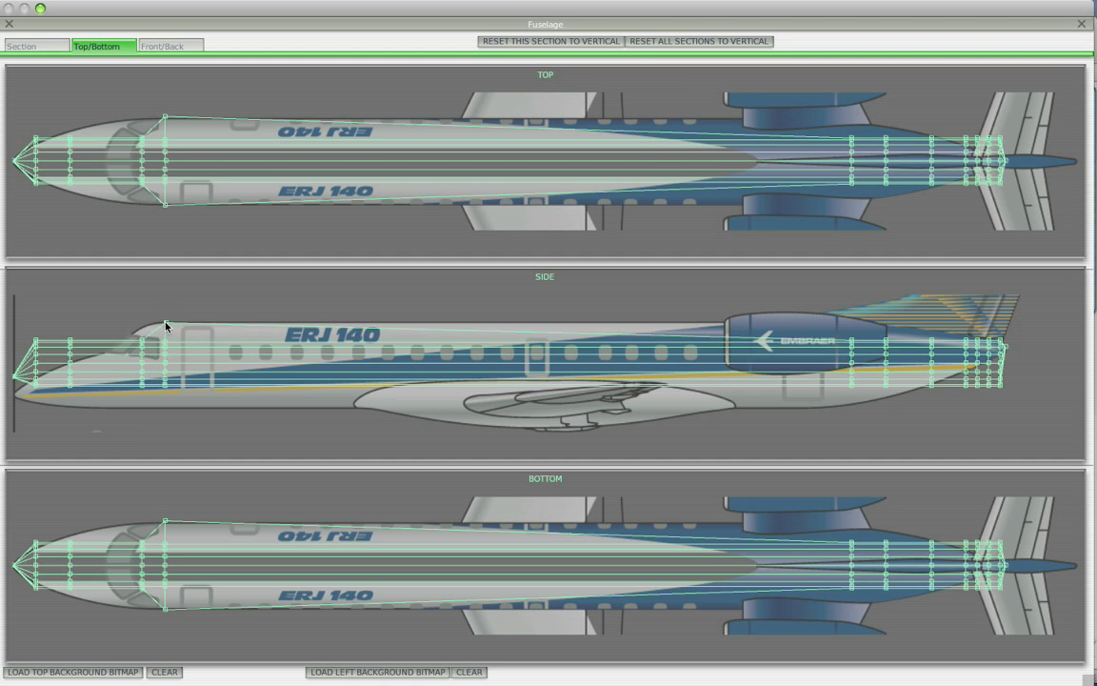
{"action": "left_click_drag", "start_coordinate": [166, 391], "coordinate": [164, 412]}
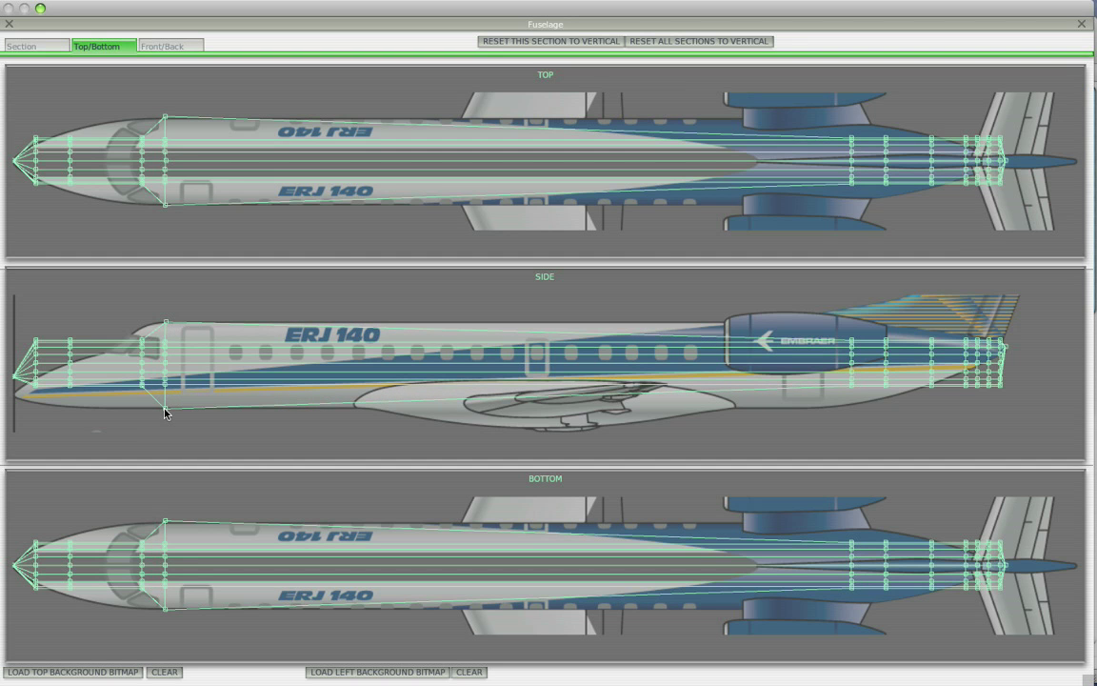
Lower the belly, raise the top and widen the fuselage at the rear station
{"action": "left_click_drag", "start_coordinate": [853, 387], "coordinate": [851, 408]}
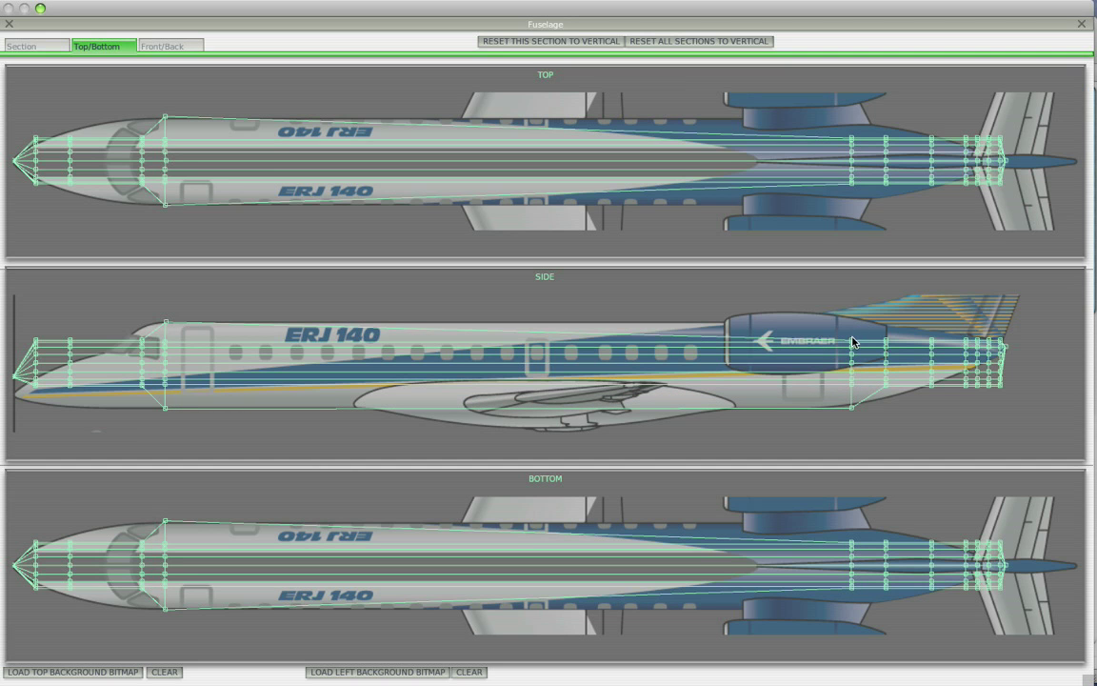
{"action": "left_click_drag", "start_coordinate": [853, 341], "coordinate": [852, 322]}
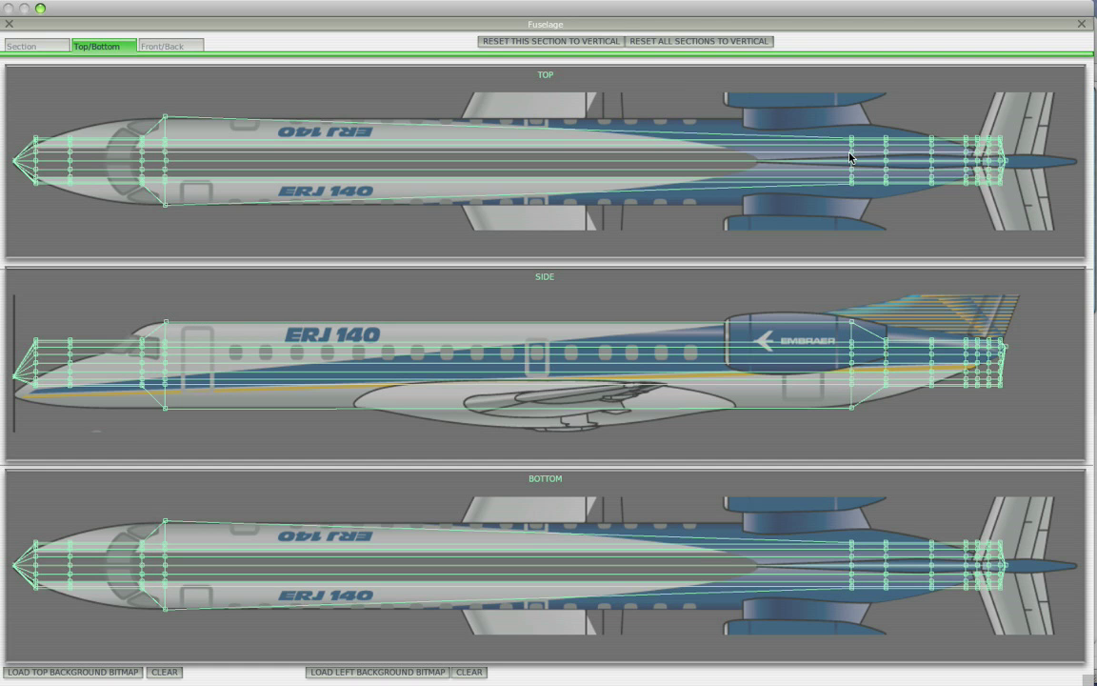
{"action": "mouse_move", "coordinate": [853, 184]}
{"action": "left_mouse_down"}
{"action": "mouse_move", "coordinate": [855, 208]}
{"action": "mouse_move", "coordinate": [853, 193]}
{"action": "left_mouse_up"}
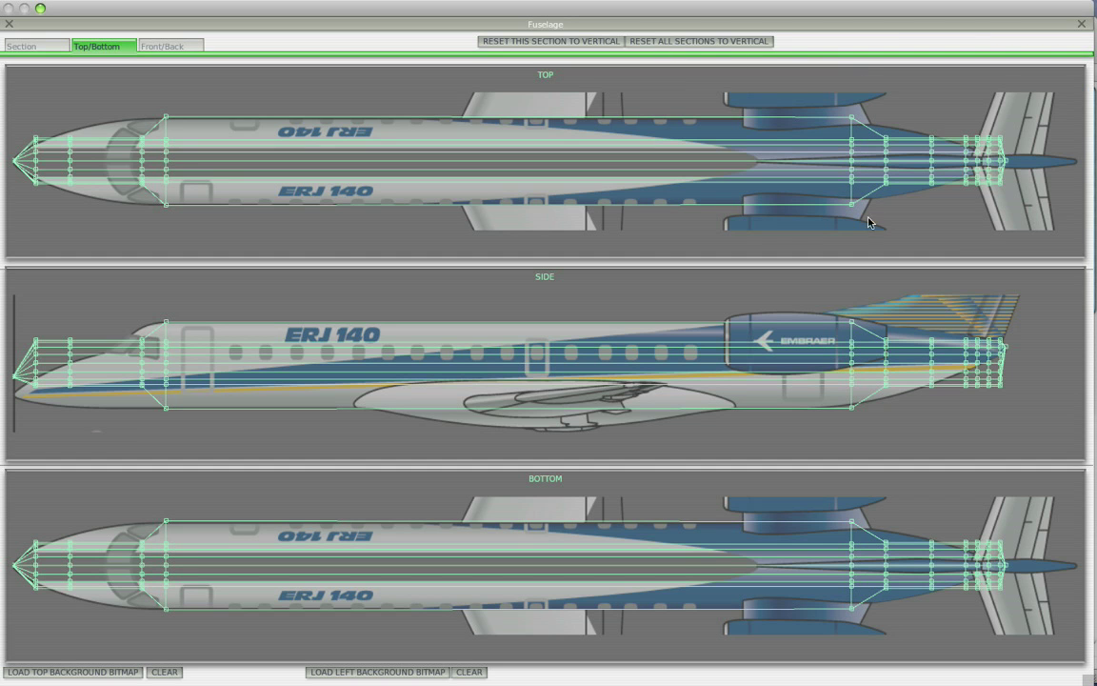
{"action": "left_click", "coordinate": [22, 45]}
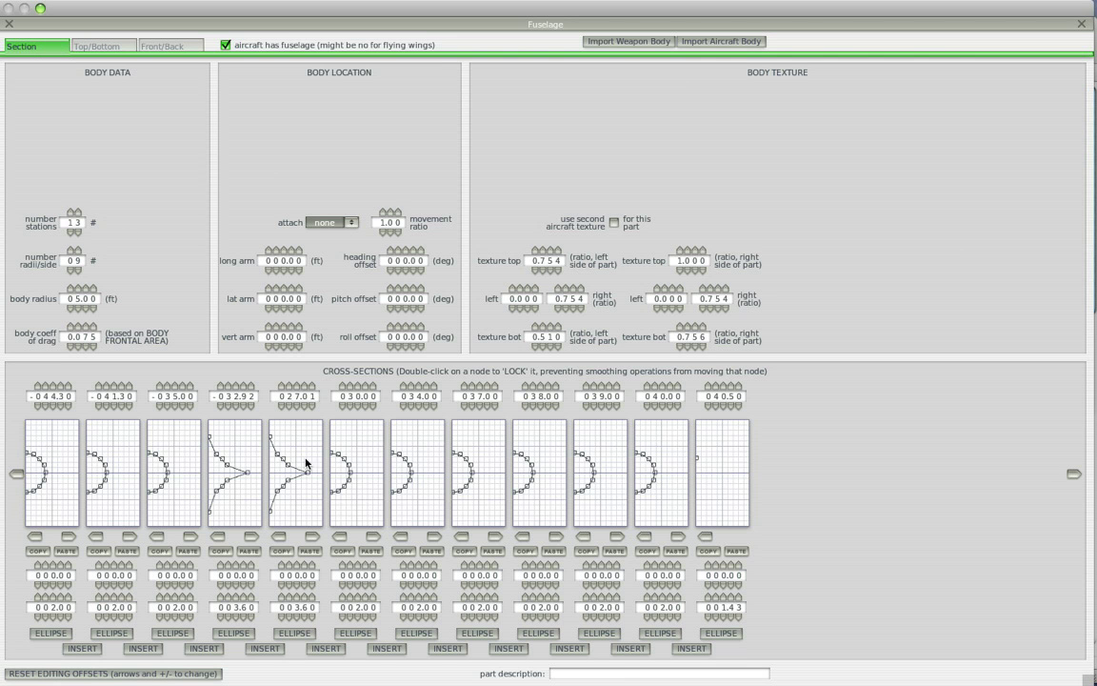
{"action": "left_click", "coordinate": [230, 634]}
{"action": "left_click", "coordinate": [279, 632]}
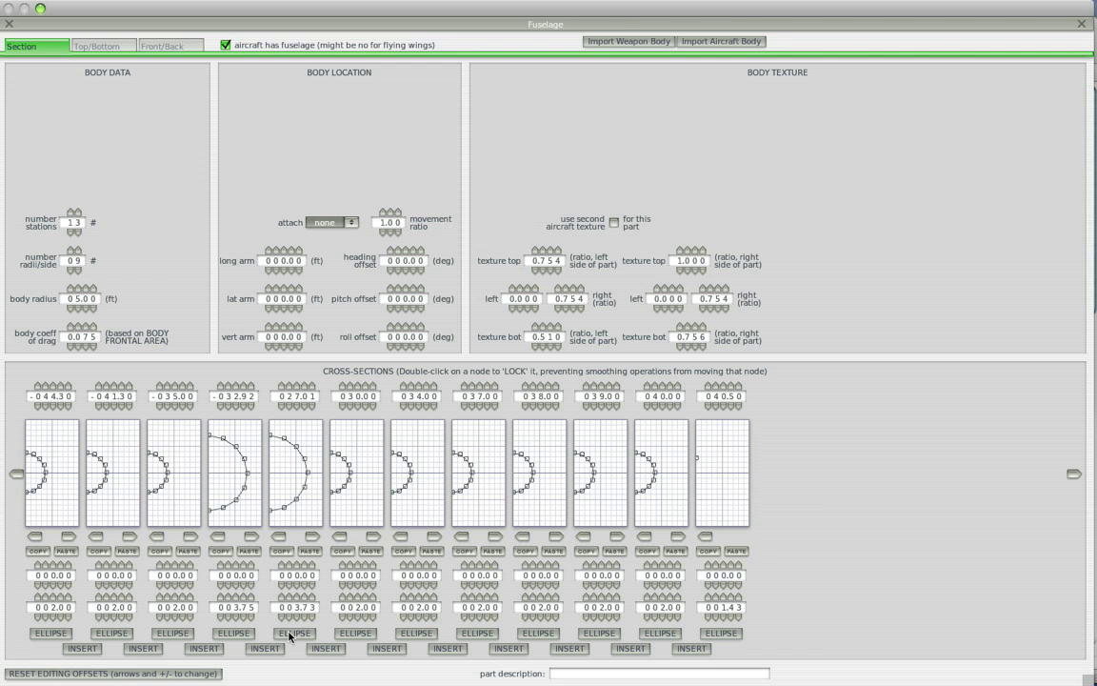
{"action": "left_click", "coordinate": [95, 46]}
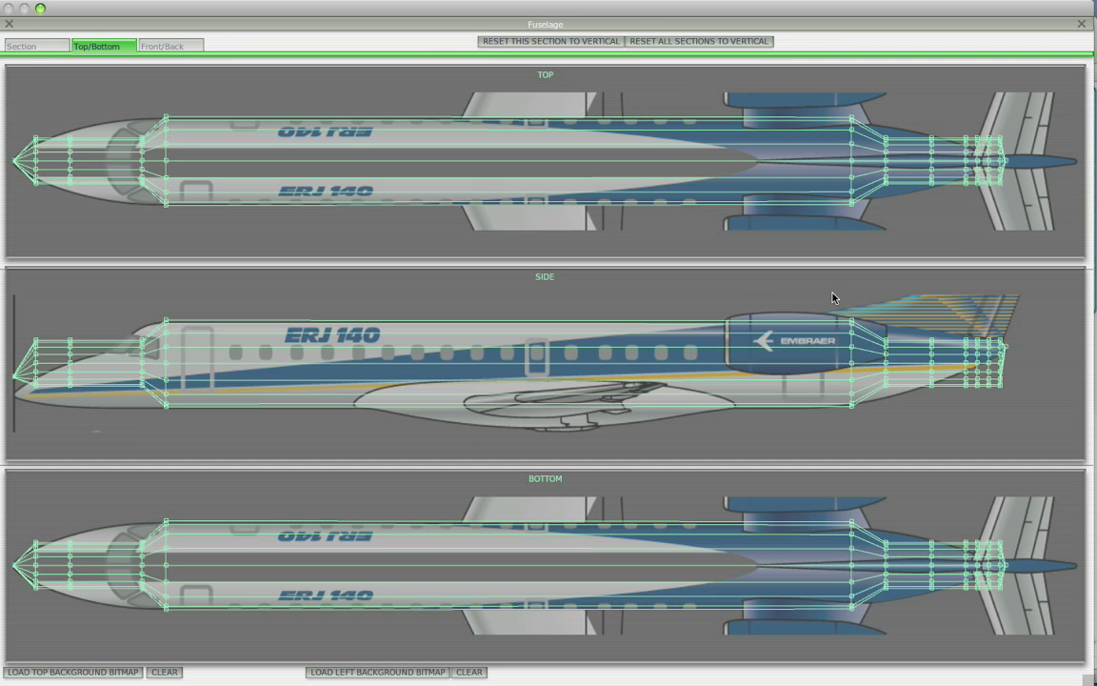
{"action": "left_click", "coordinate": [26, 48]}
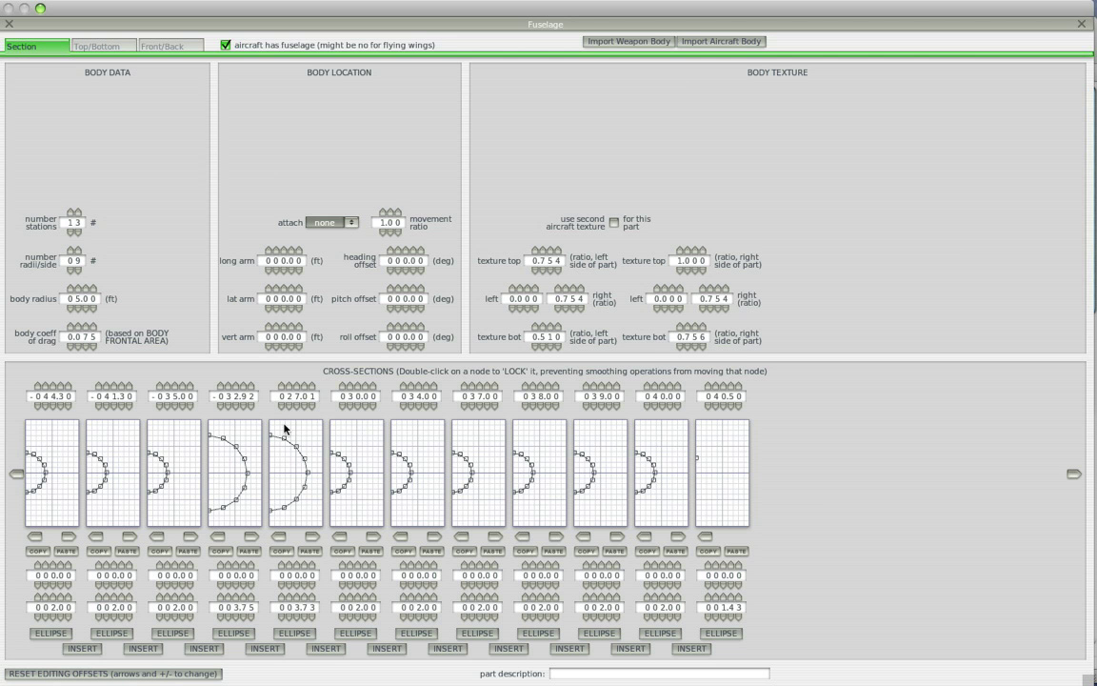
{"action": "left_click", "coordinate": [84, 46]}
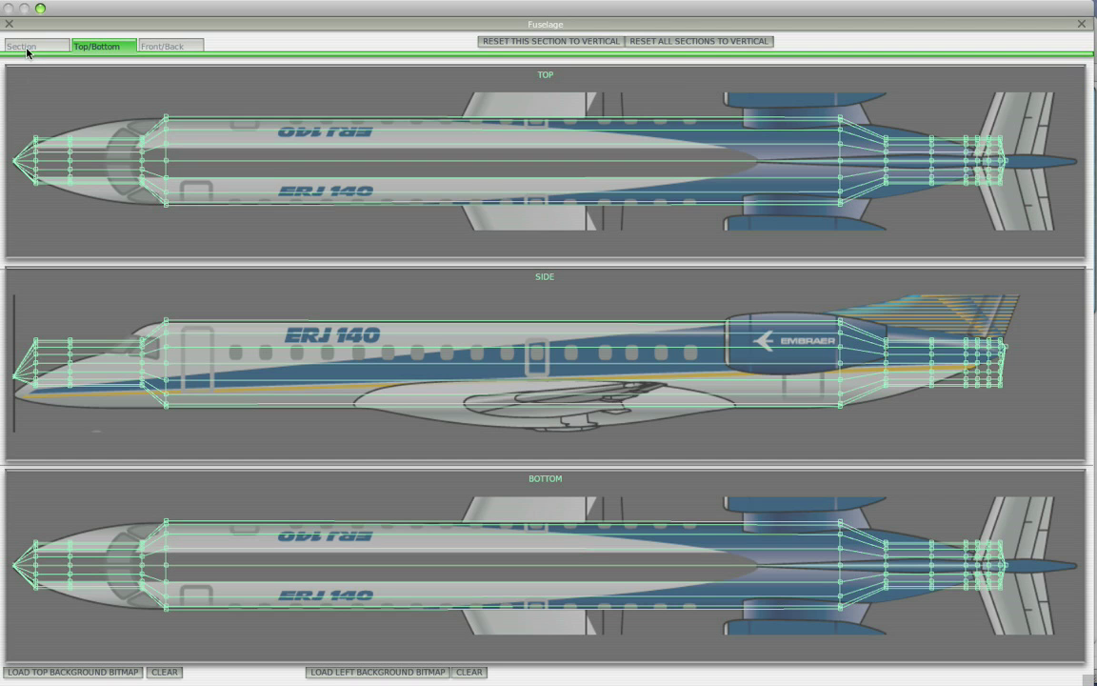
Reshape and widen the nose, lowering its side-view points to match the drawings
{"action": "left_click_drag", "start_coordinate": [144, 346], "coordinate": [144, 412]}
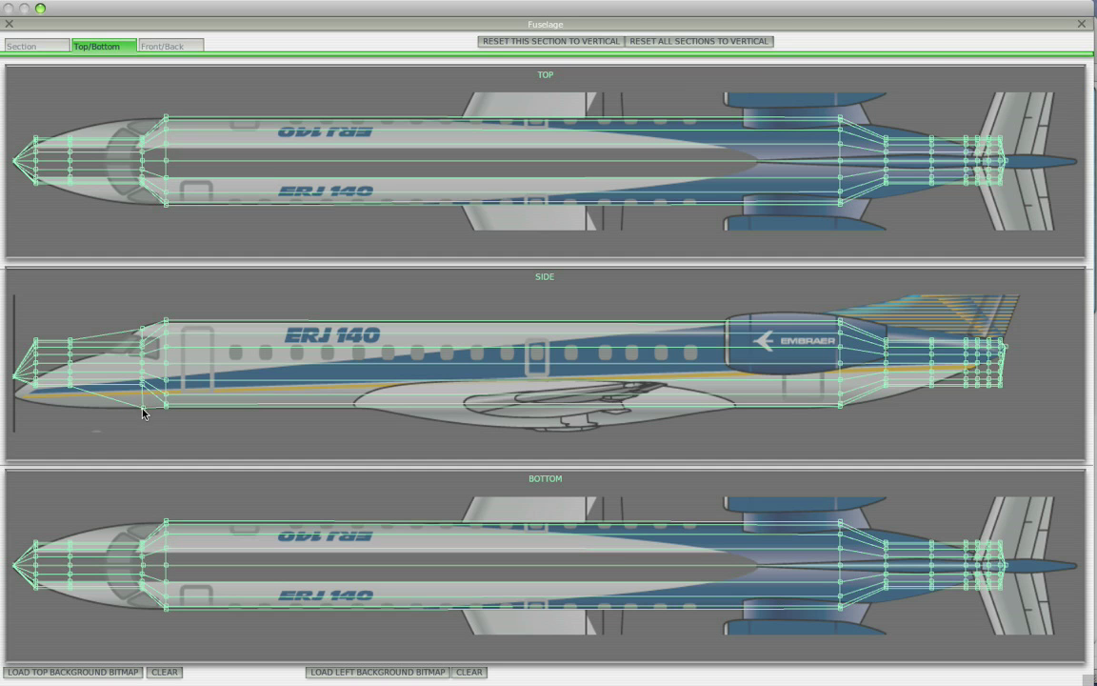
{"action": "left_click_drag", "start_coordinate": [143, 191], "coordinate": [140, 209]}
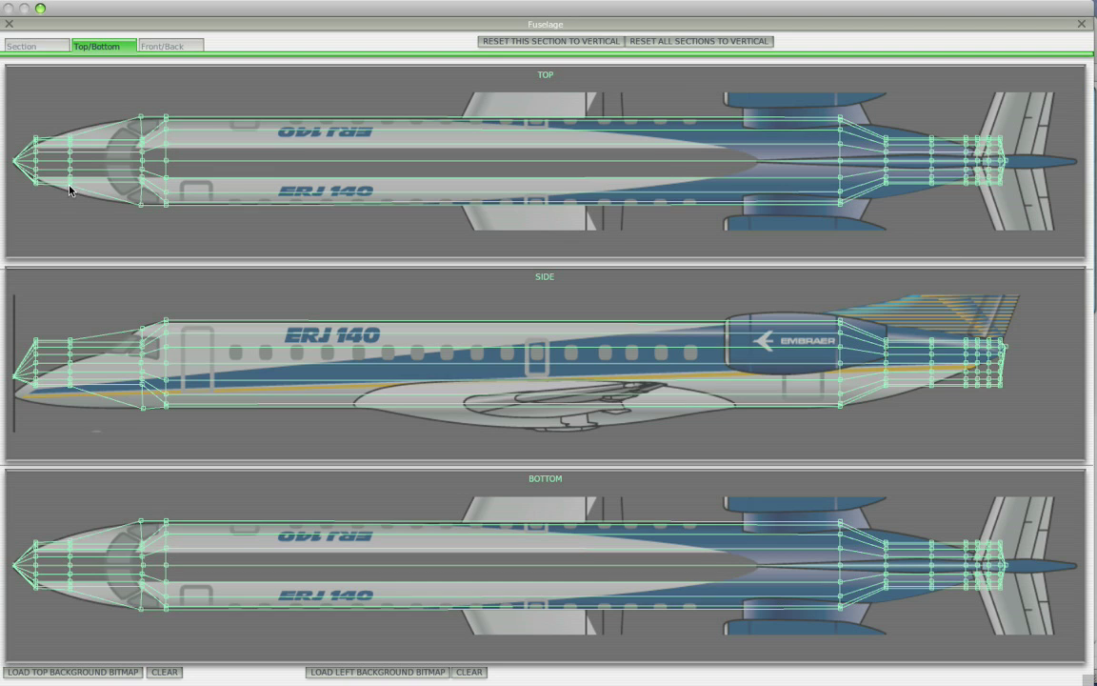
{"action": "left_click_drag", "start_coordinate": [70, 191], "coordinate": [69, 195]}
{"action": "left_click_drag", "start_coordinate": [70, 362], "coordinate": [29, 385]}
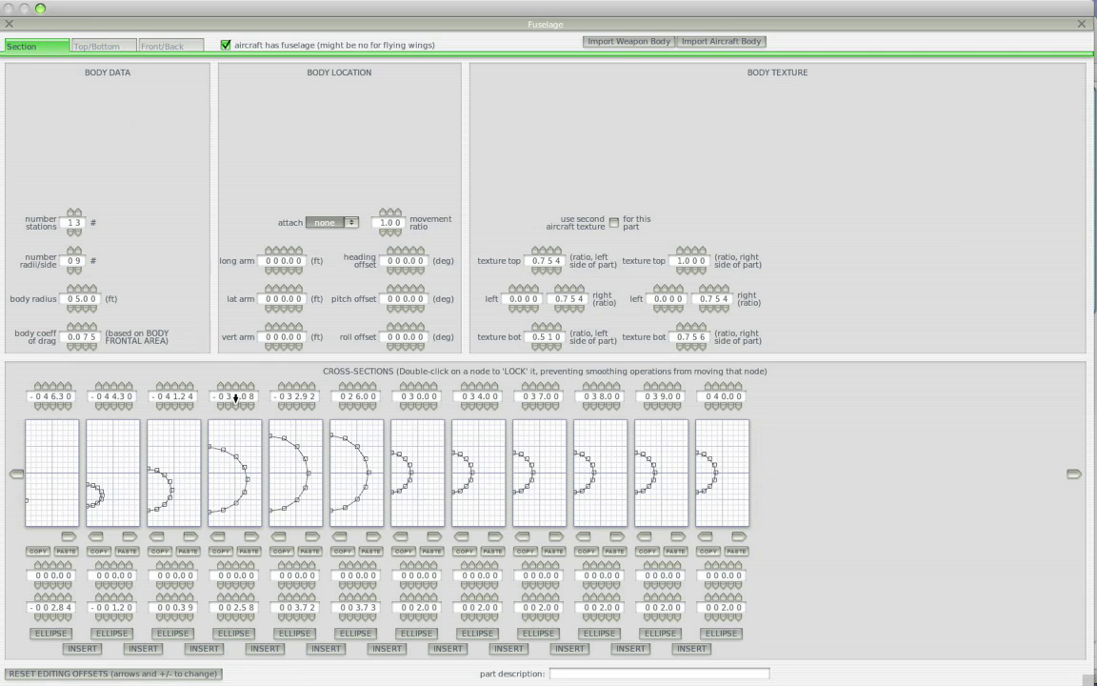
Refine the nose outline in the top view and widen the tail sections for a gradual taper
{"action": "left_click", "coordinate": [98, 45]}
{"action": "left_click_drag", "start_coordinate": [109, 140], "coordinate": [140, 140]}
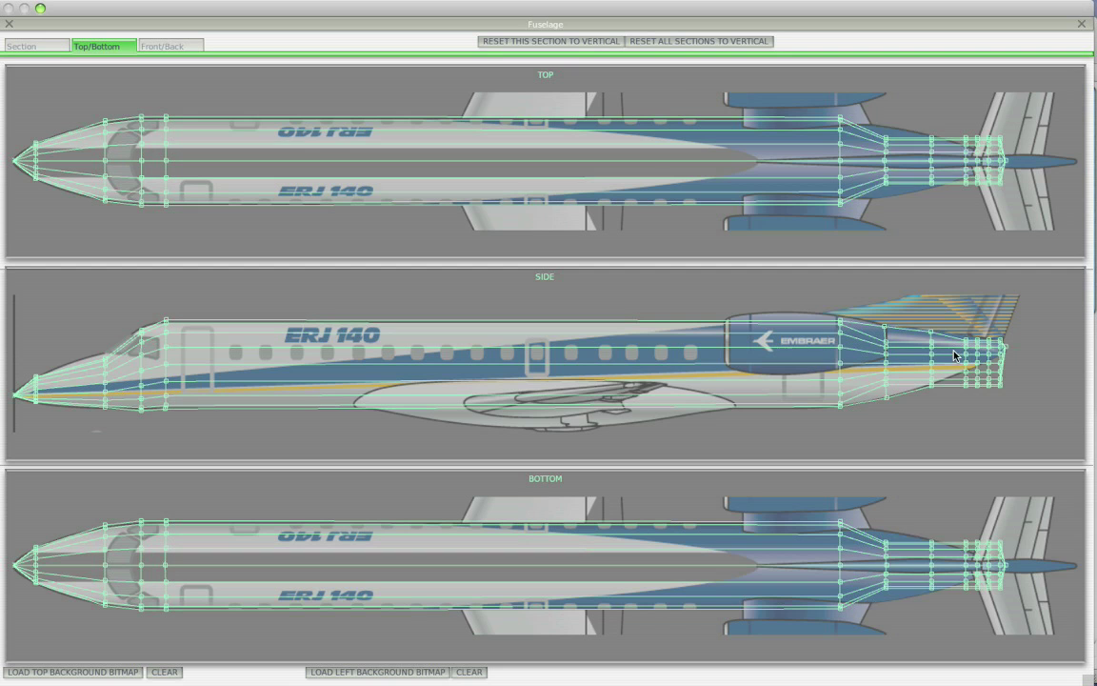
{"action": "left_click_drag", "start_coordinate": [886, 186], "coordinate": [887, 200]}
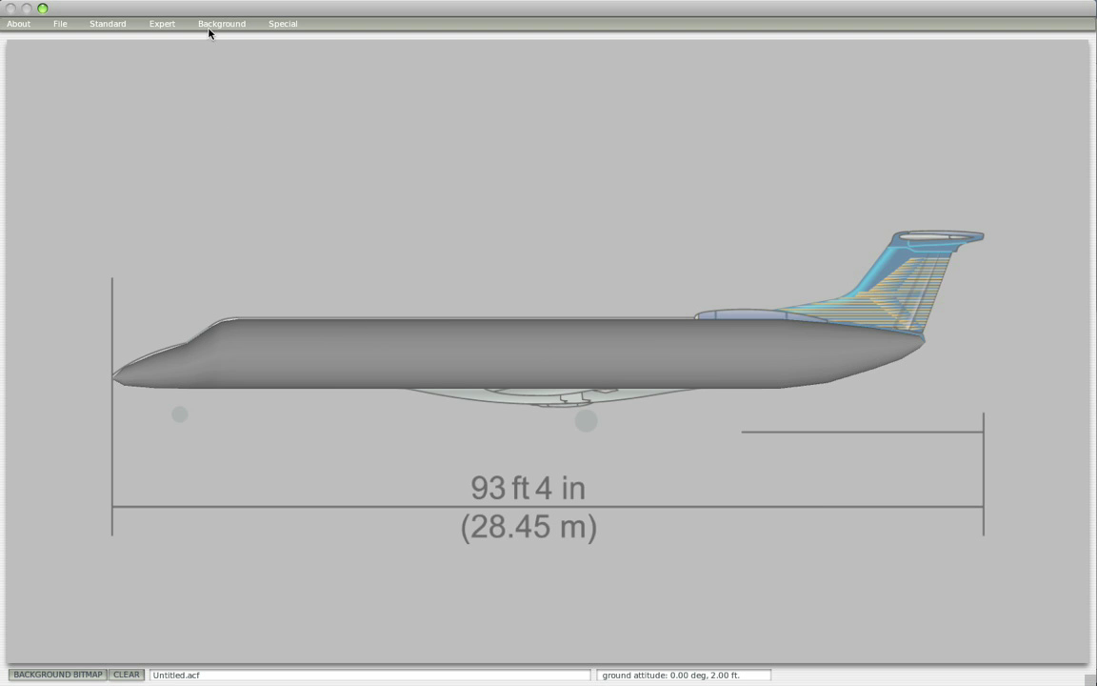
Raise the fuselage vertical arm from -1.50 to -1.30 ft, then bring up the background bitmap chooser
{"action": "left_click", "coordinate": [108, 23]}
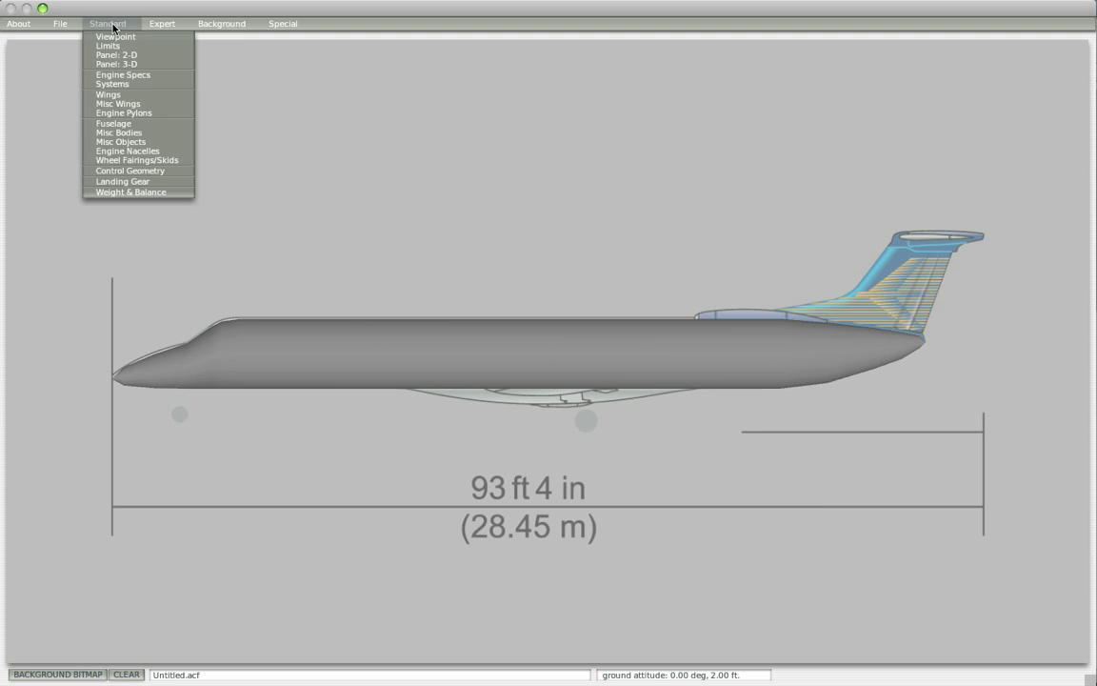
{"action": "left_click", "coordinate": [135, 125]}
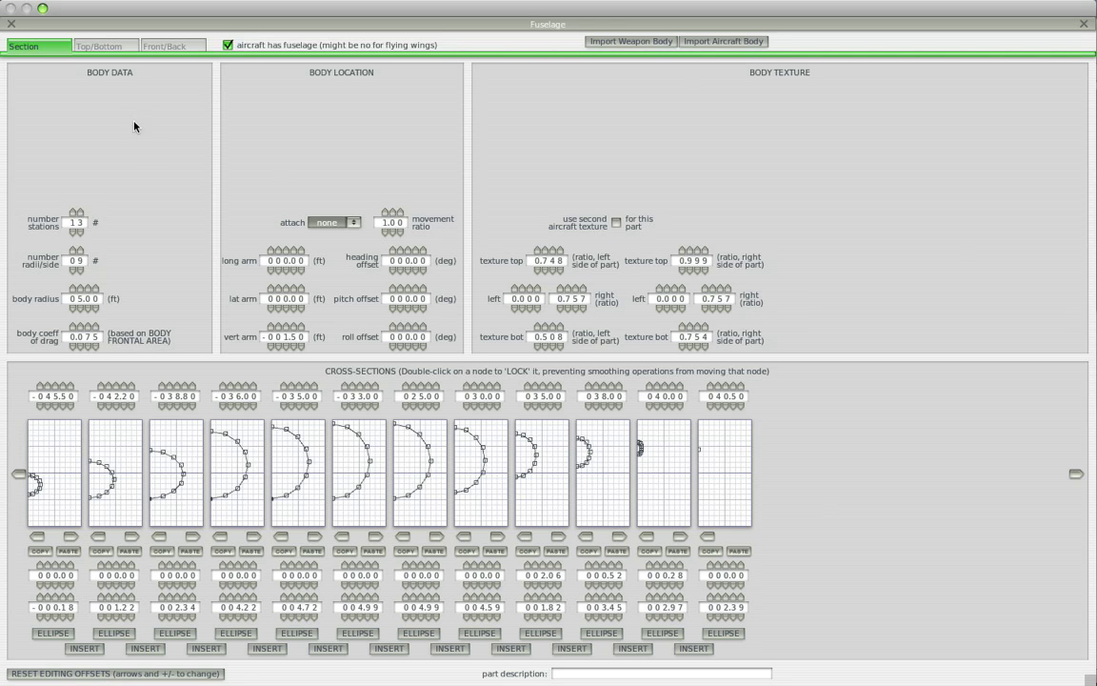
{"action": "left_click", "coordinate": [292, 327]}
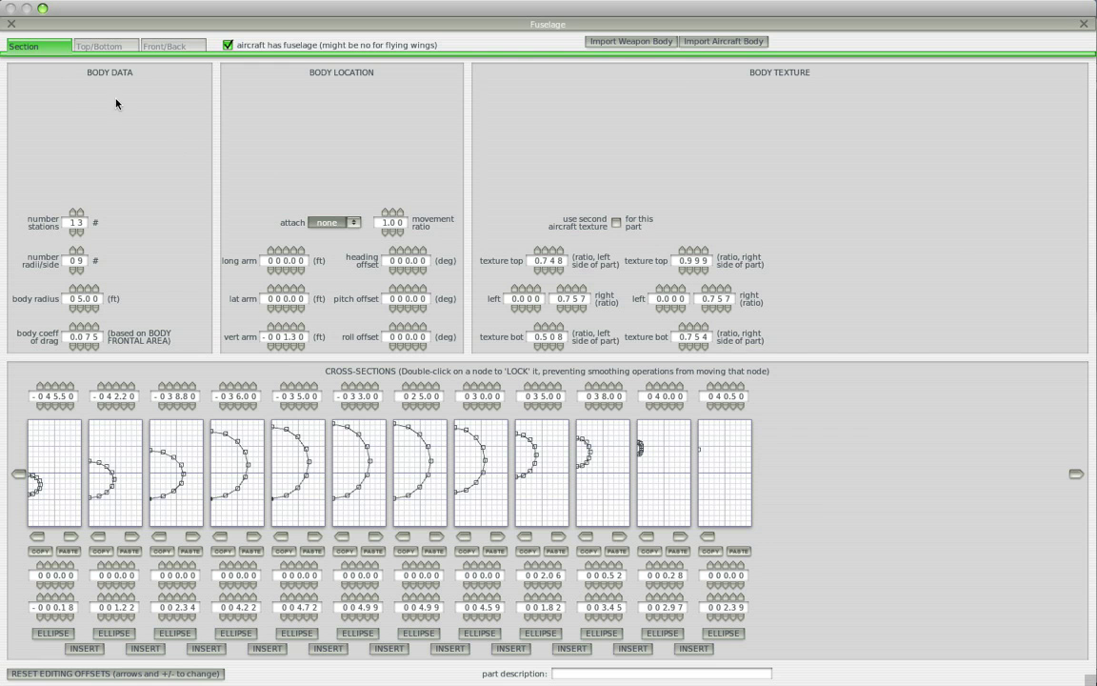
{"action": "left_click", "coordinate": [16, 27]}
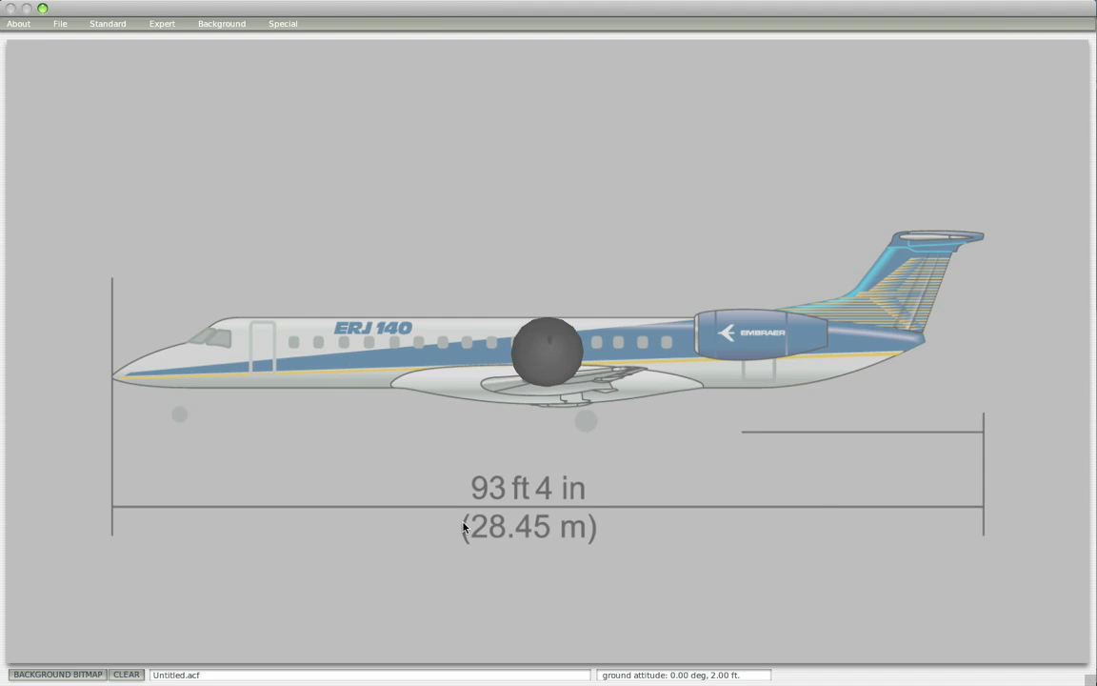
{"action": "left_click", "coordinate": [88, 678]}
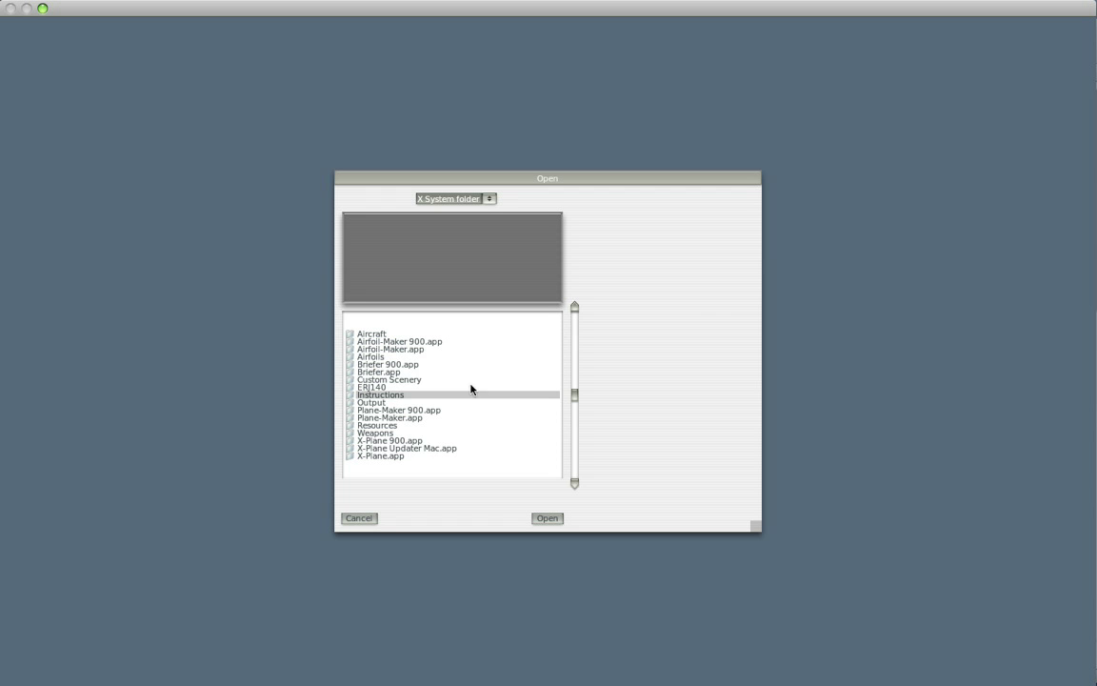
Load ERJ140Top.png as the background and show the aircraft from the top
{"action": "double_click", "coordinate": [377, 386]}
{"action": "double_click", "coordinate": [396, 388]}
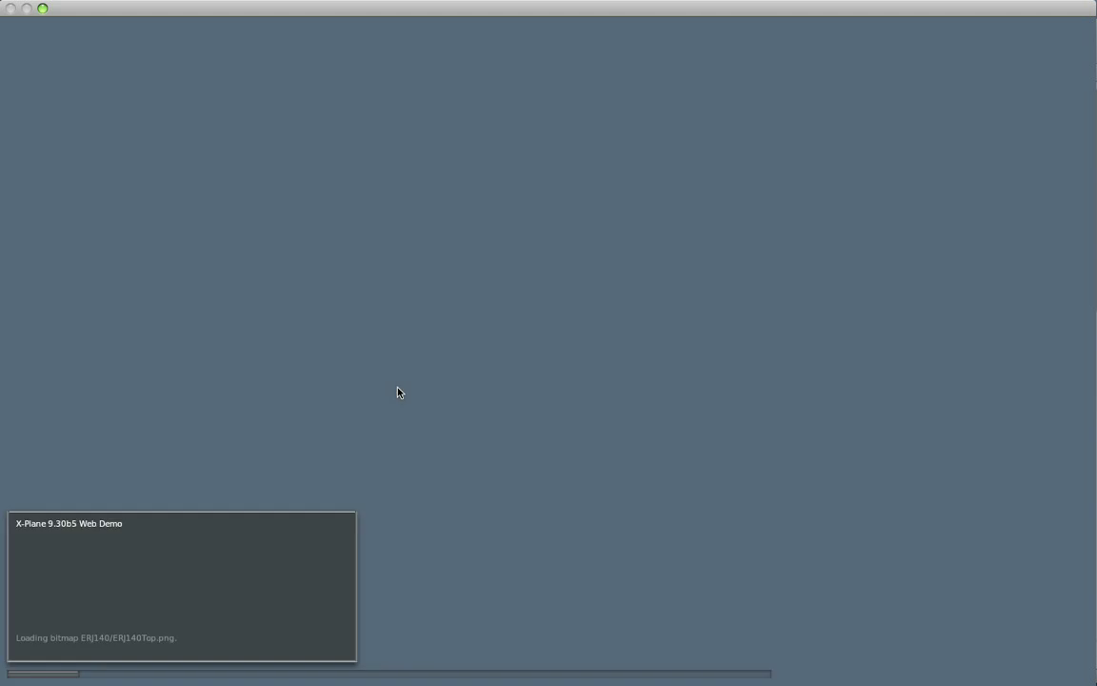
{"action": "left_click", "coordinate": [221, 23]}
{"action": "left_click", "coordinate": [222, 42]}
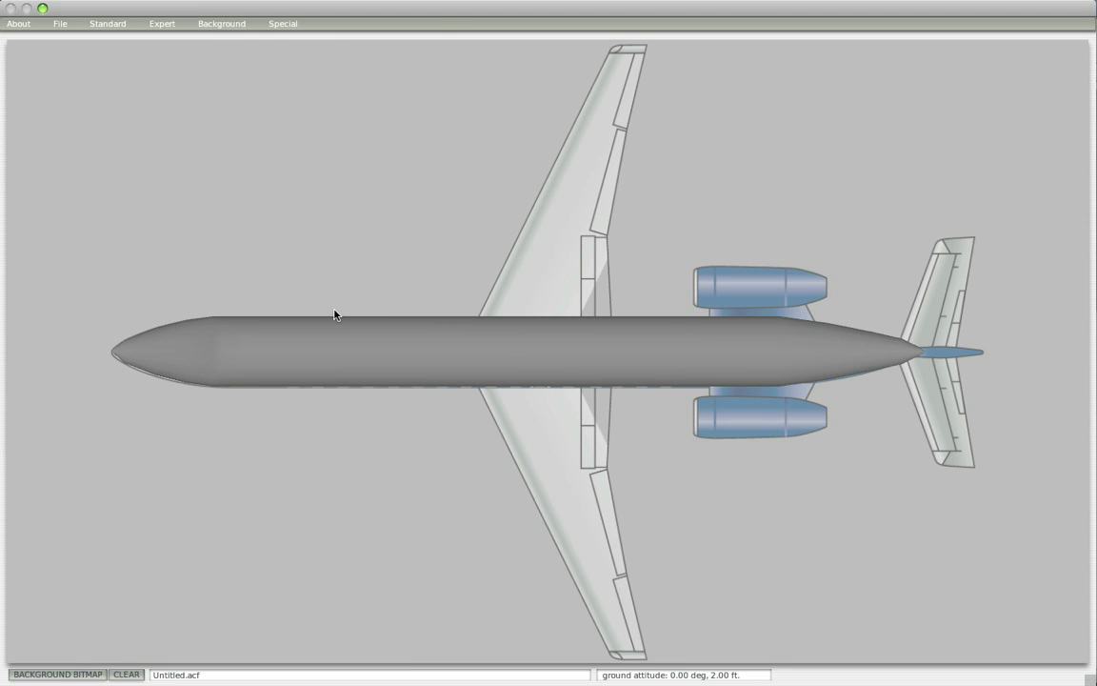
Switch to the front view and load ERJ140Front.png as its background
{"action": "left_click", "coordinate": [223, 24]}
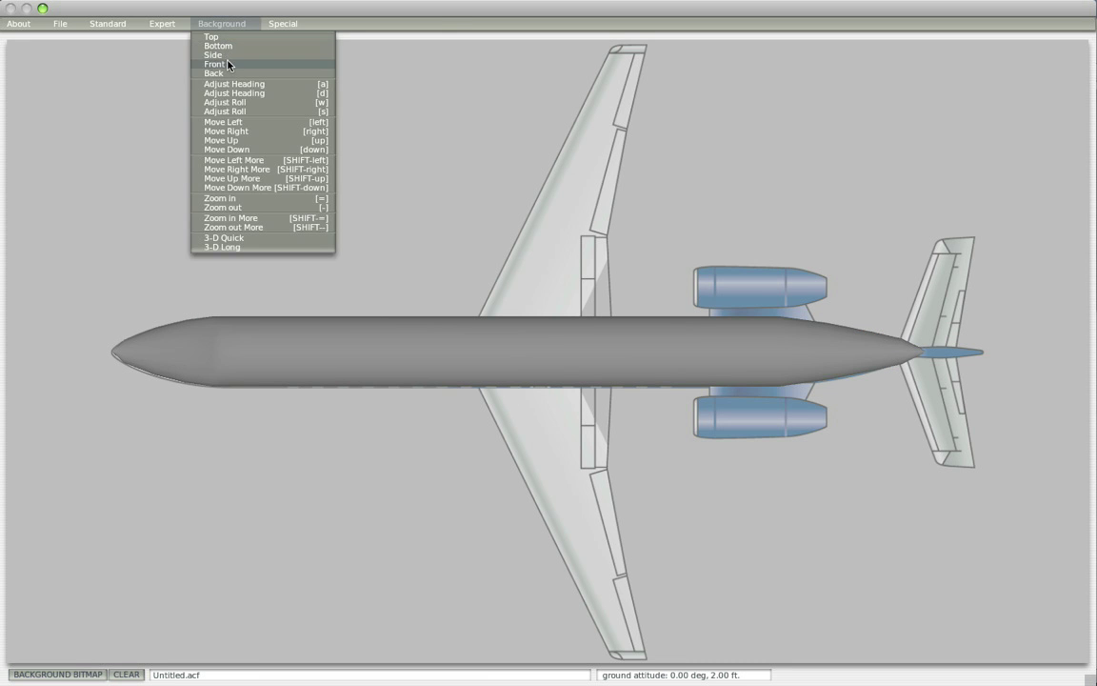
{"action": "left_click", "coordinate": [205, 55]}
{"action": "left_click", "coordinate": [54, 675]}
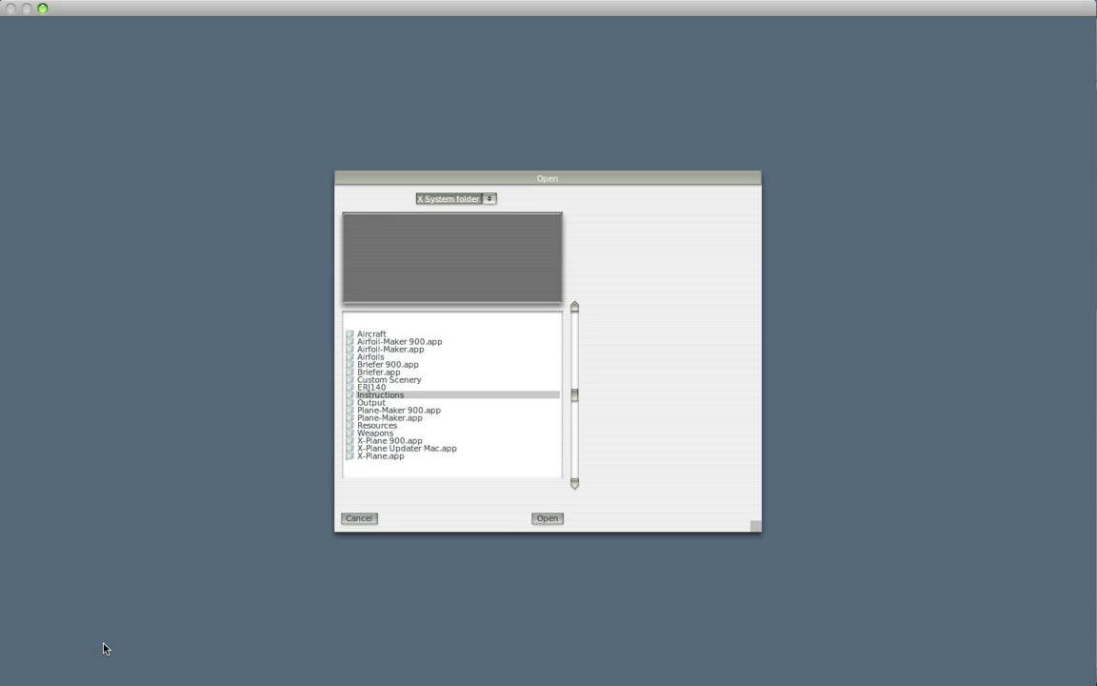
{"action": "double_click", "coordinate": [400, 387]}
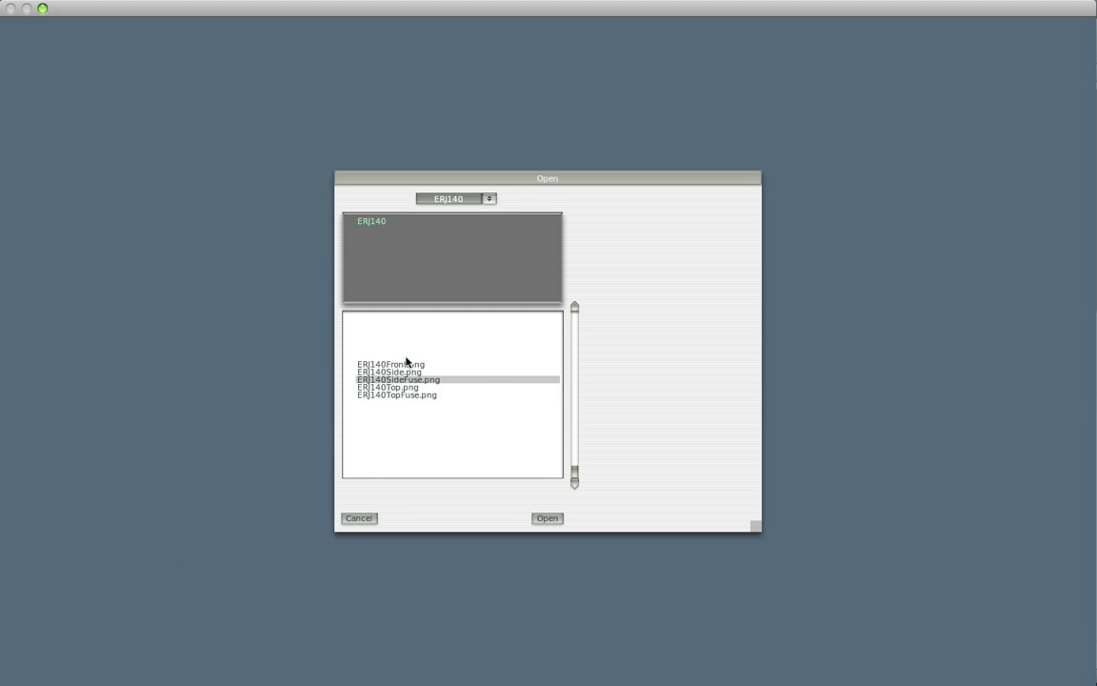
{"action": "double_click", "coordinate": [405, 363]}
{"action": "left_click", "coordinate": [222, 23]}
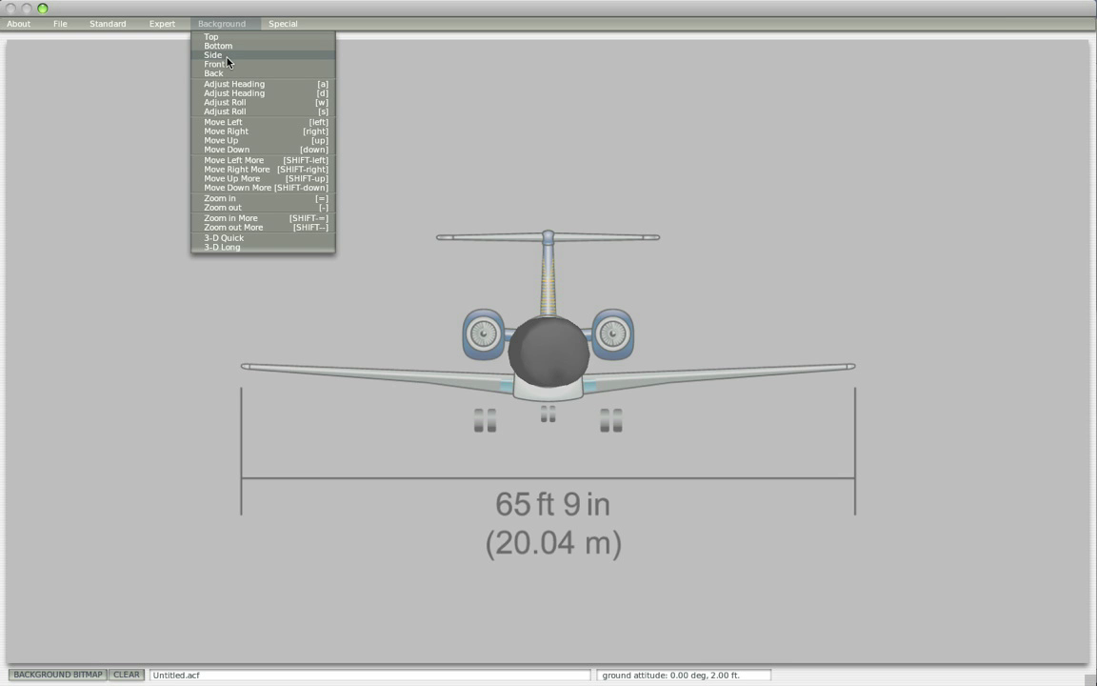
{"action": "left_click", "coordinate": [229, 64]}
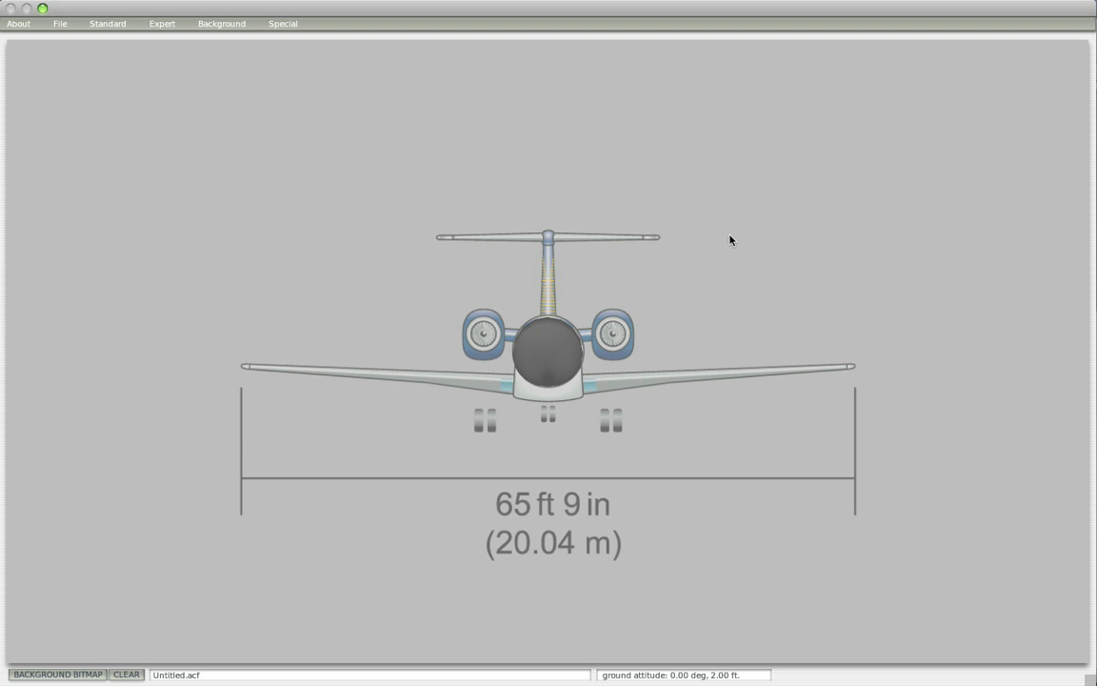
Rotate the fuselage side-on and back, then return to the straight front view over the ERJ 140 drawing
{"action": "mouse_move", "coordinate": [551, 356]}
{"action": "left_mouse_down"}
{"action": "mouse_move", "coordinate": [507, 340]}
{"action": "mouse_move", "coordinate": [560, 385]}
{"action": "mouse_move", "coordinate": [568, 379]}
{"action": "mouse_move", "coordinate": [549, 352]}
{"action": "left_mouse_up"}
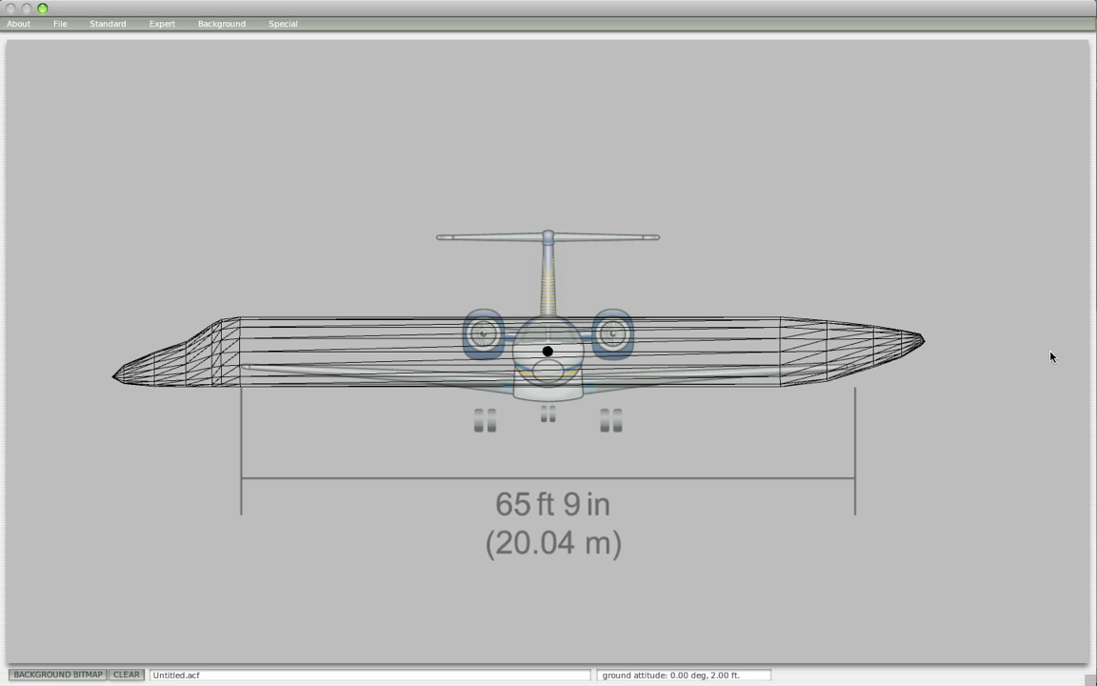
{"action": "left_click_drag", "start_coordinate": [1051, 356], "coordinate": [557, 375]}
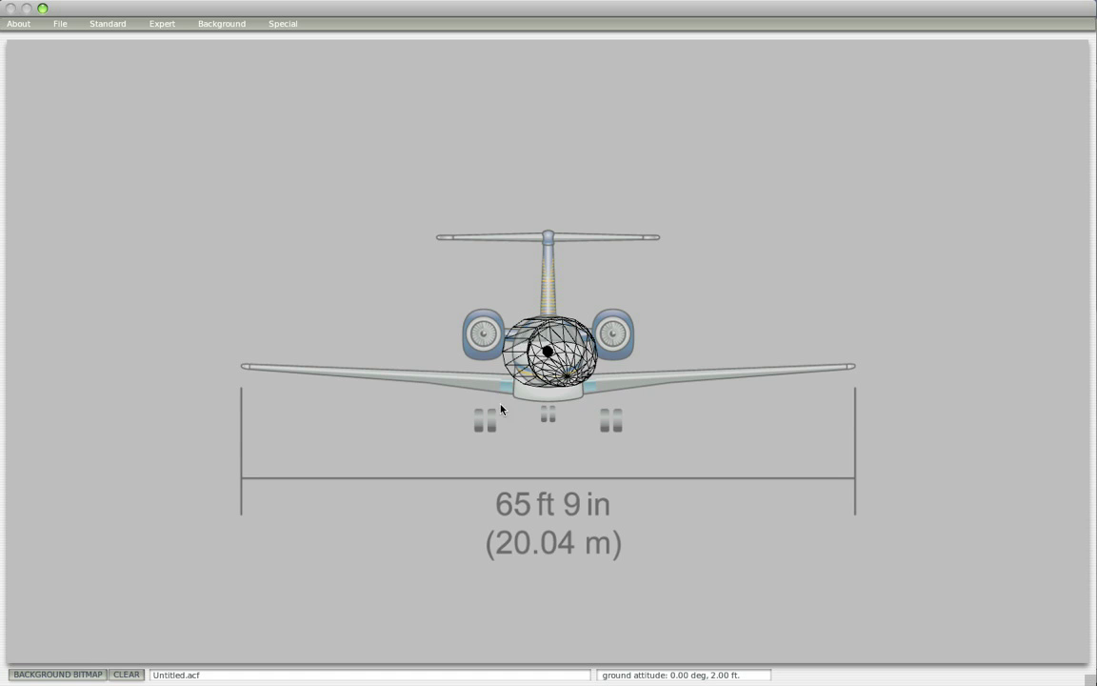
{"action": "left_click", "coordinate": [234, 25]}
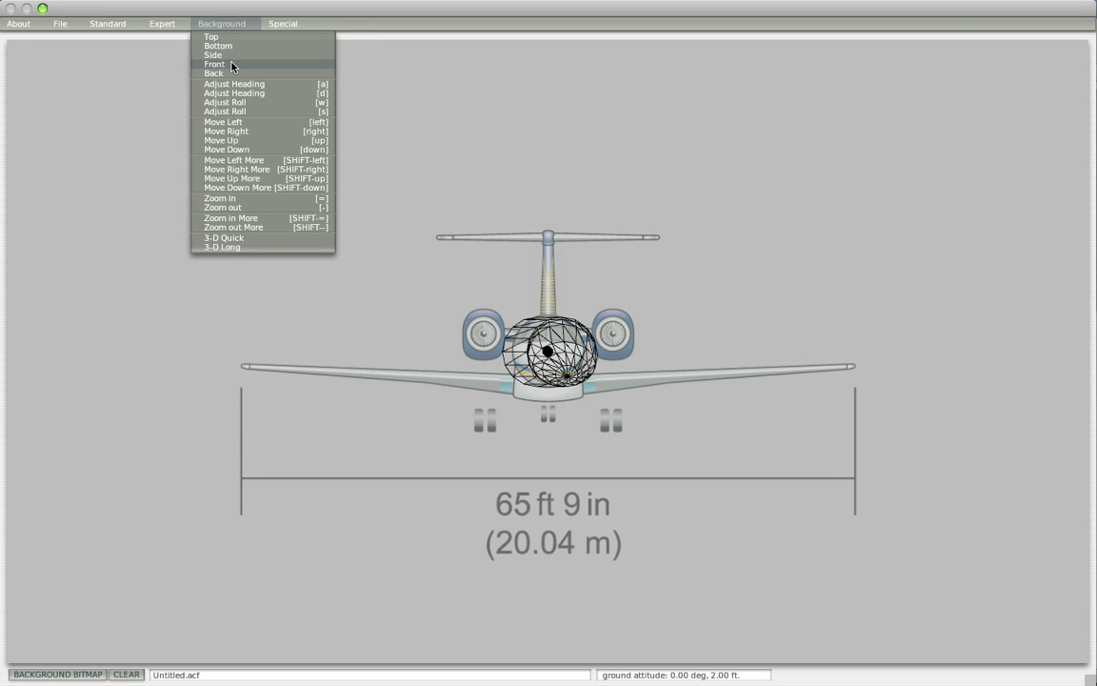
{"action": "left_click", "coordinate": [231, 66]}
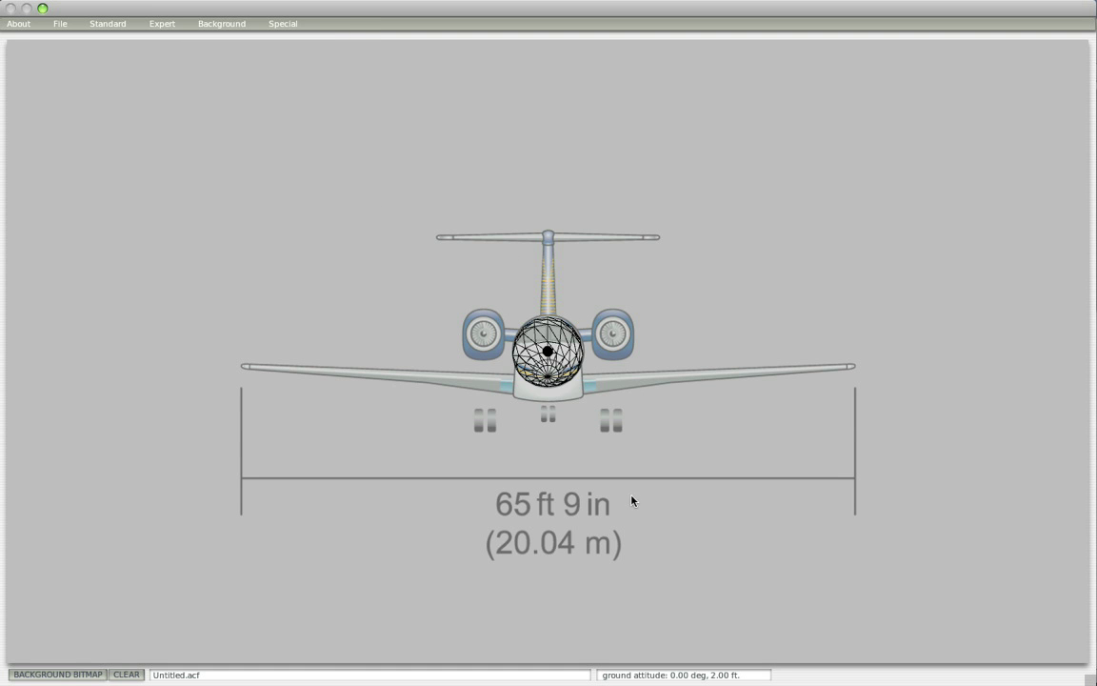